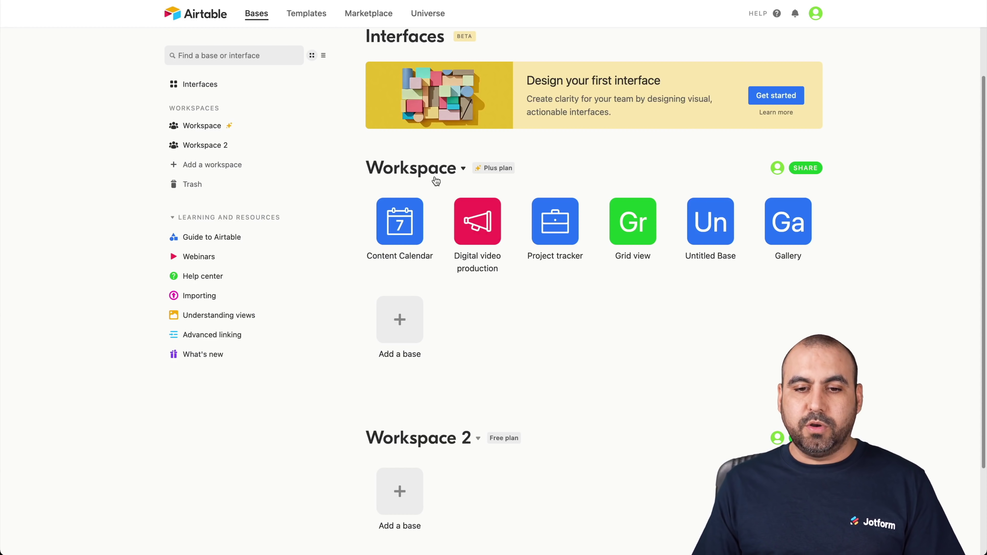
# Step: Create a new Airtable base and delete Table 1's Status and Notes fields, keeping Name and Attachments
pyautogui.click(390, 323)
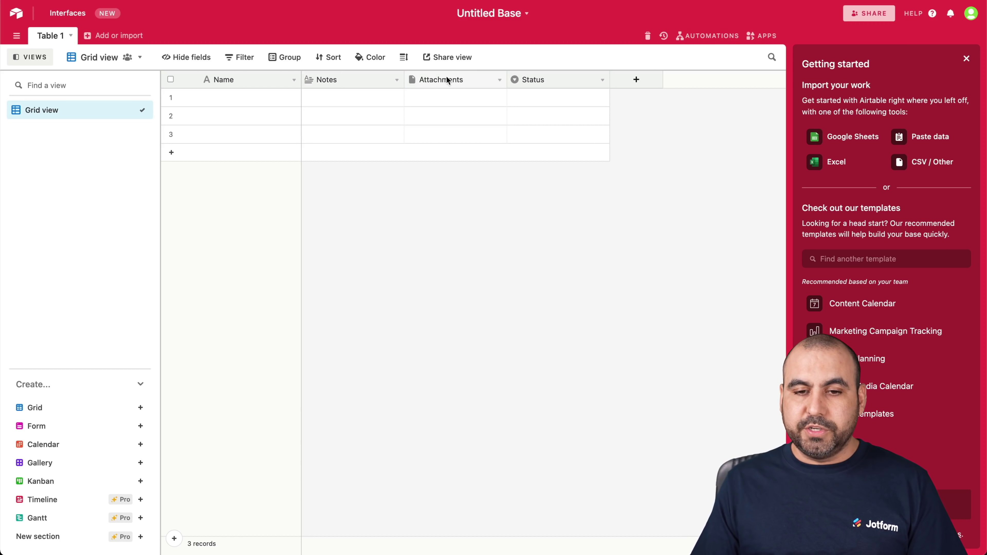
pyautogui.click(545, 76)
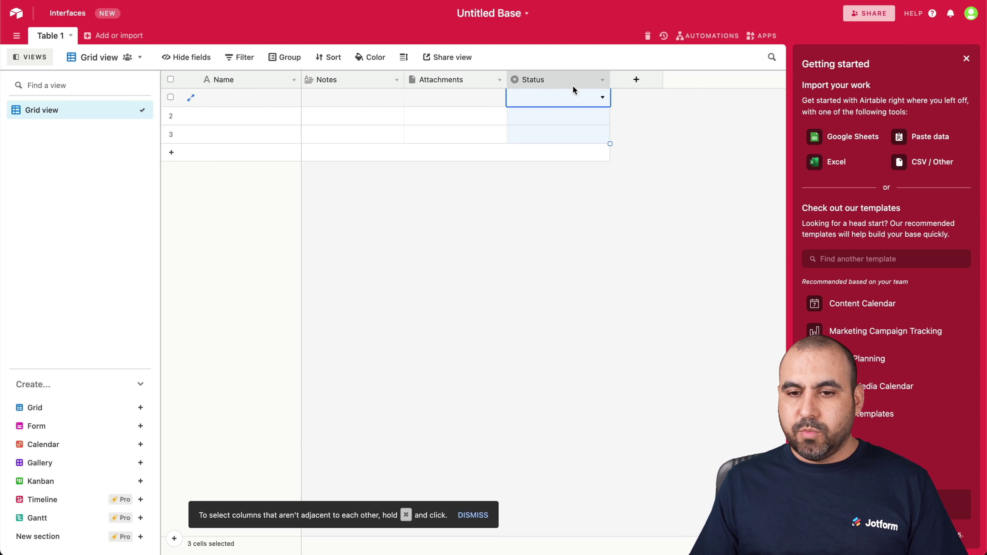
pyautogui.rightClick(568, 78)
pyautogui.click(540, 330)
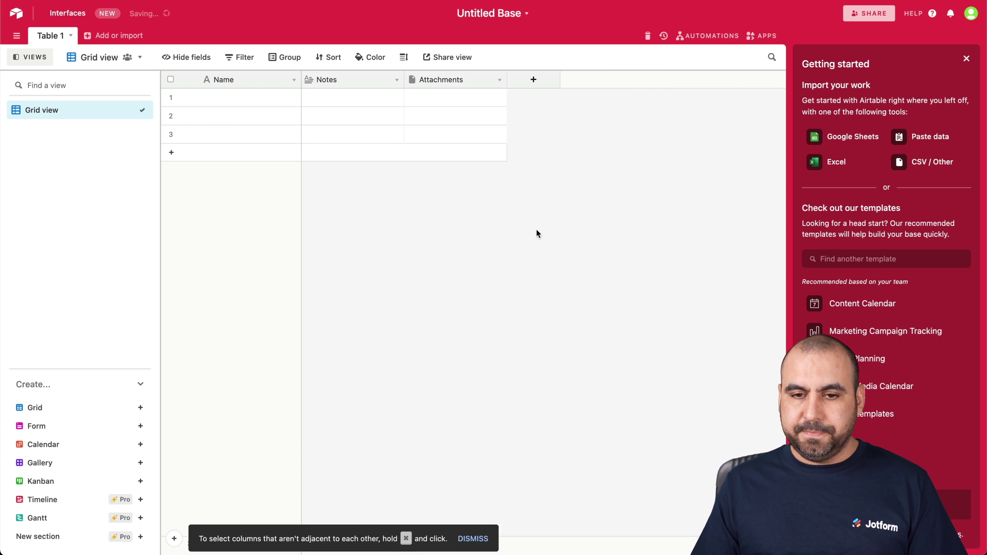
pyautogui.rightClick(360, 78)
pyautogui.click(362, 330)
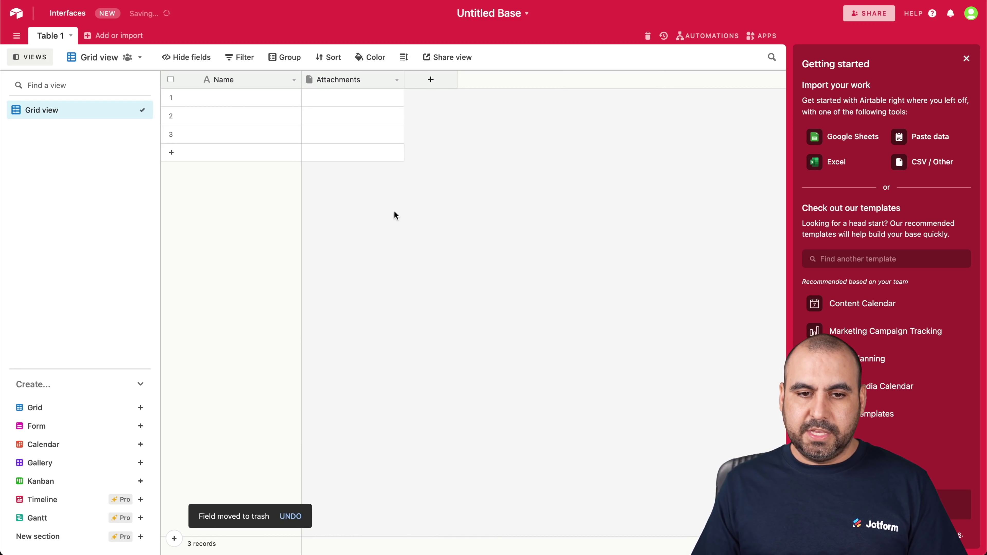
pyautogui.click(438, 82)
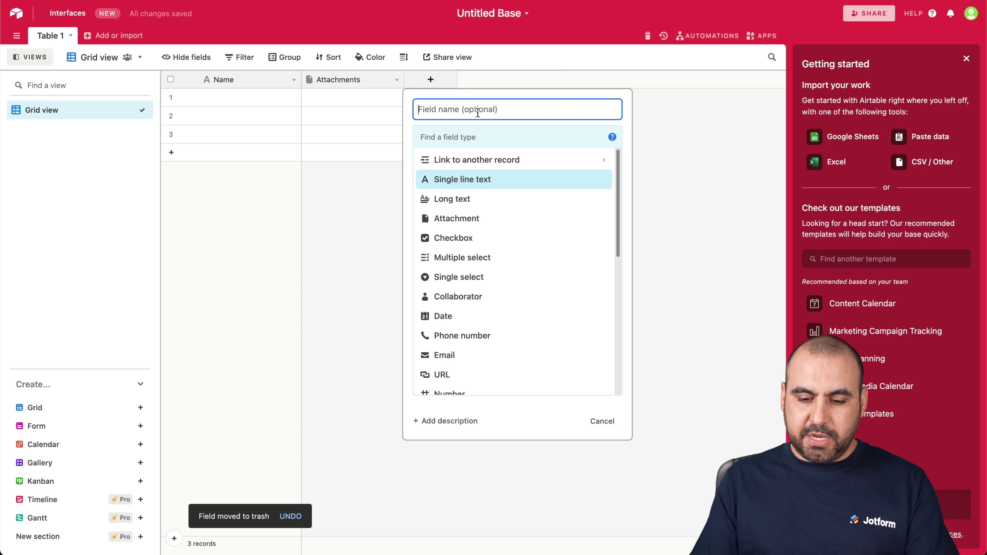
# Step: Add a Single line text field named 'phone Number' to Table 1
pyautogui.write('phone Number')
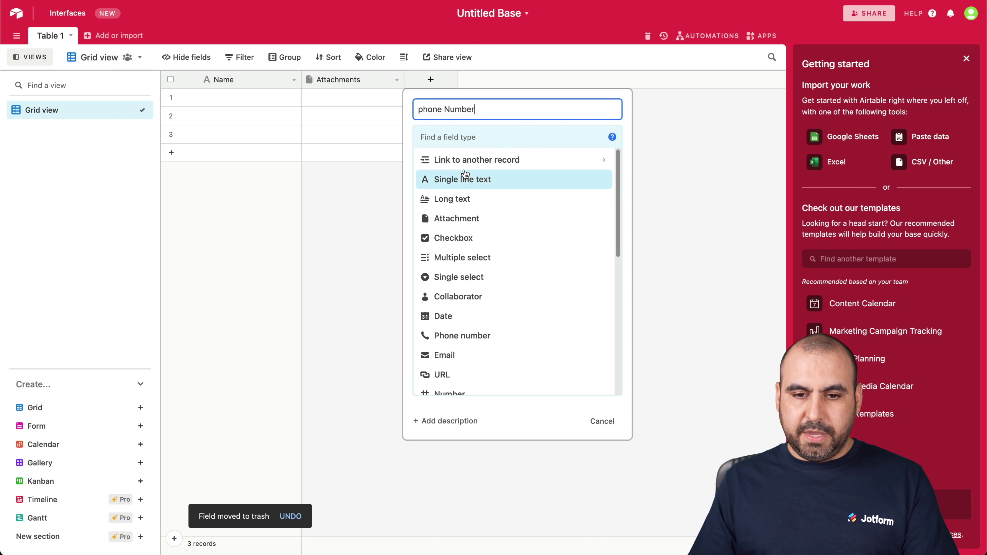
pyautogui.click(467, 178)
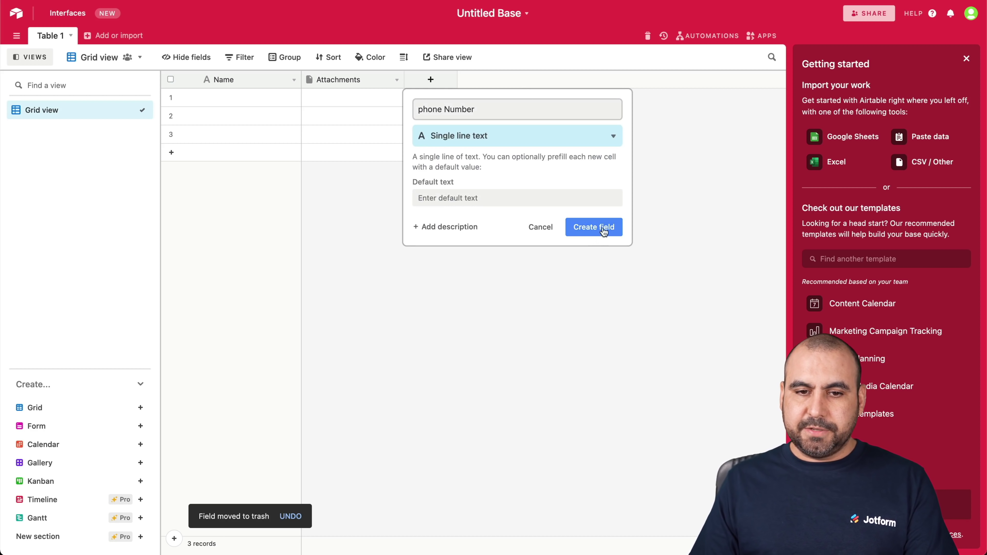
pyautogui.click(594, 227)
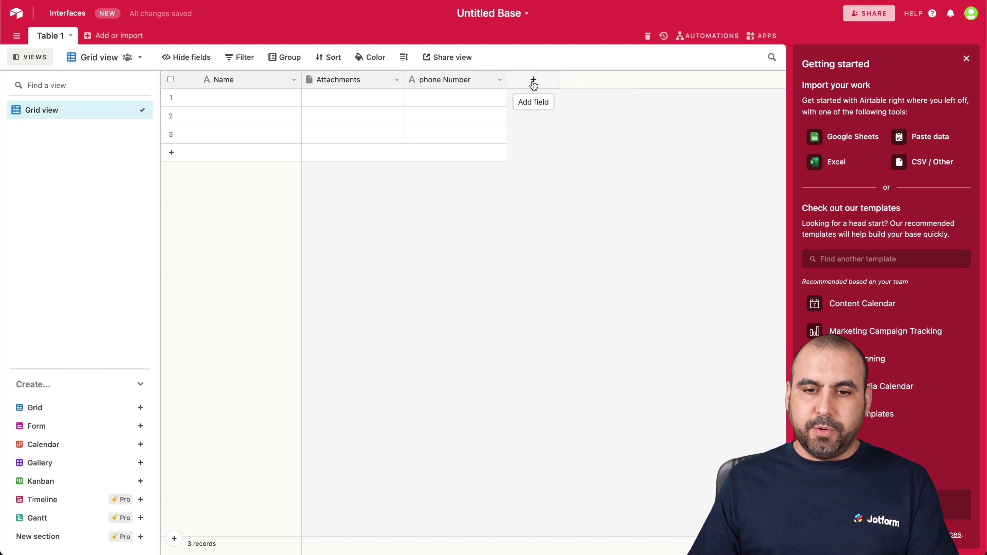
# Step: Add an Email-type field named 'email' to Table 1
pyautogui.click(534, 80)
pyautogui.write('email')
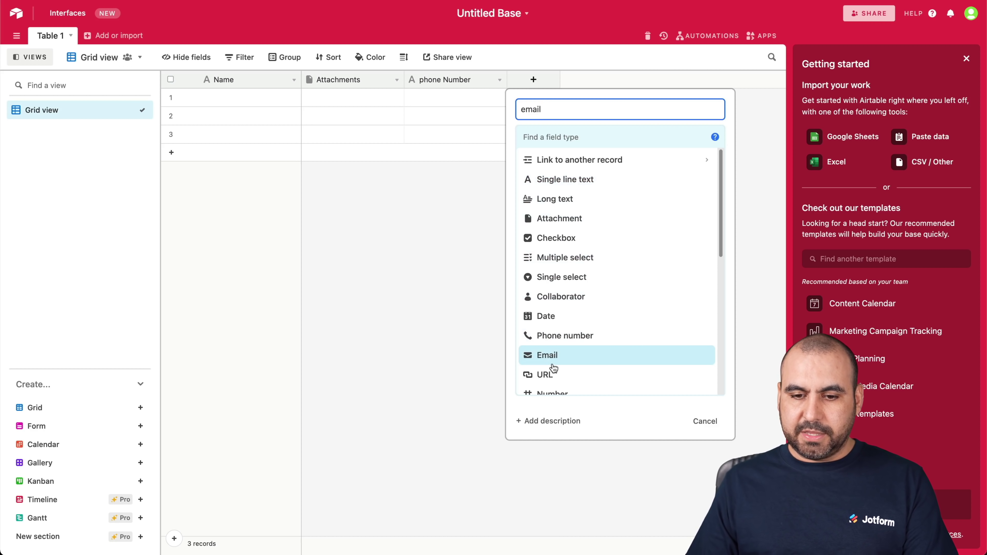
pyautogui.click(551, 356)
pyautogui.click(697, 187)
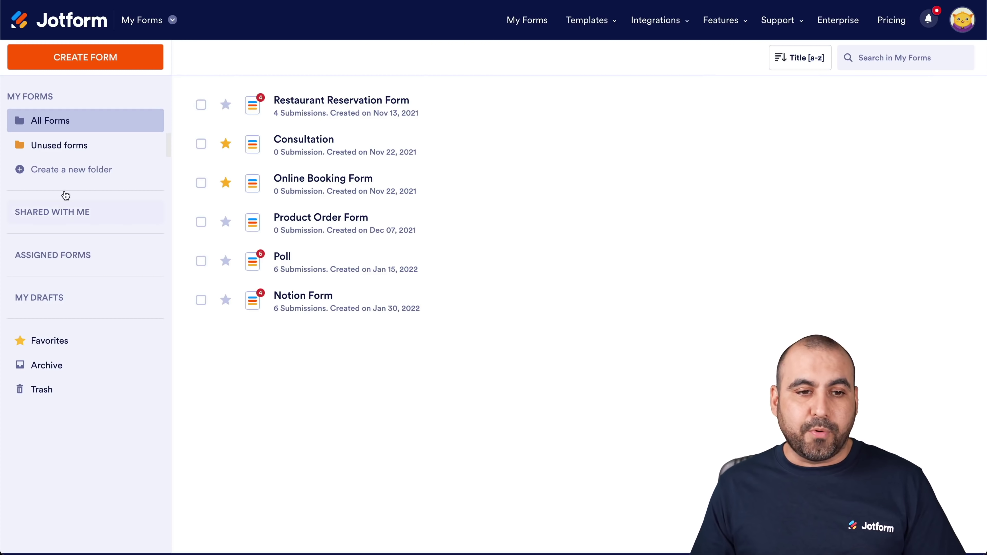
# Step: Start a new Jotform form from scratch using the Classic Form layout
pyautogui.click(88, 65)
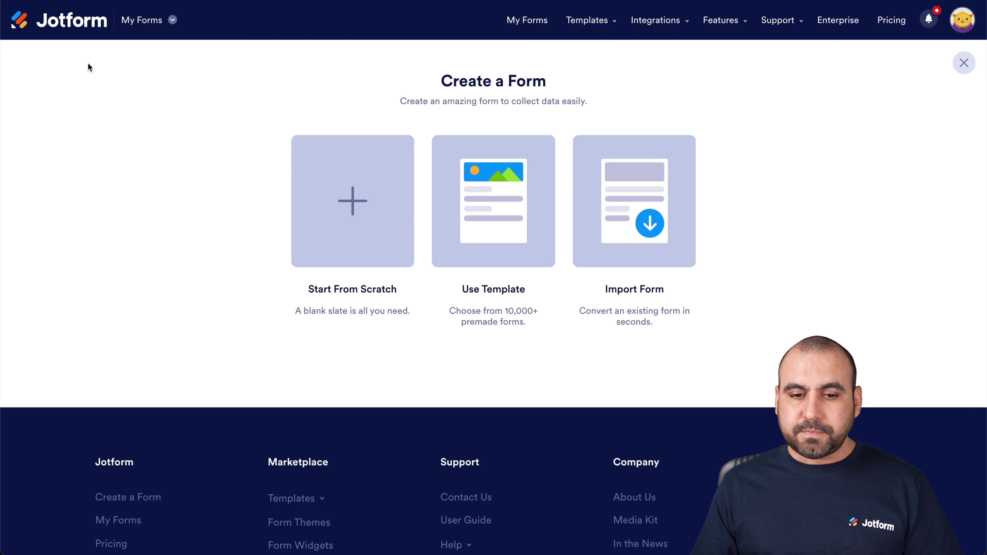
pyautogui.click(353, 214)
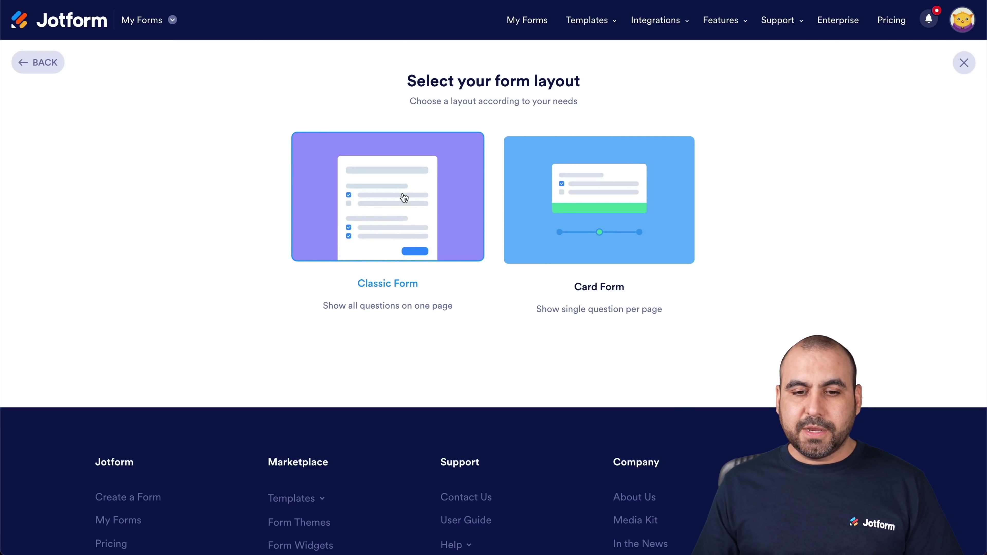
pyautogui.click(404, 197)
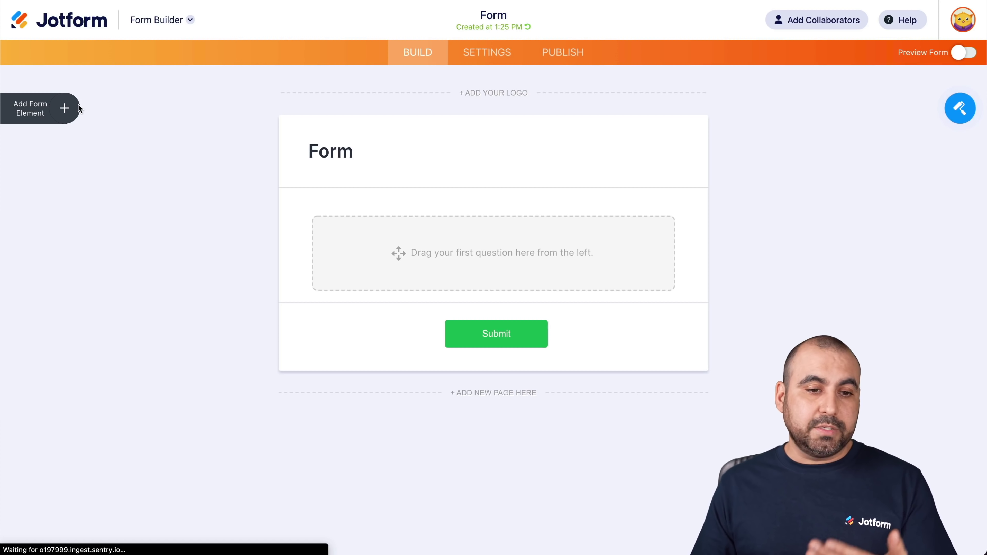
# Step: Add Full Name, Phone, File Upload and Email fields to the form
pyautogui.click(64, 108)
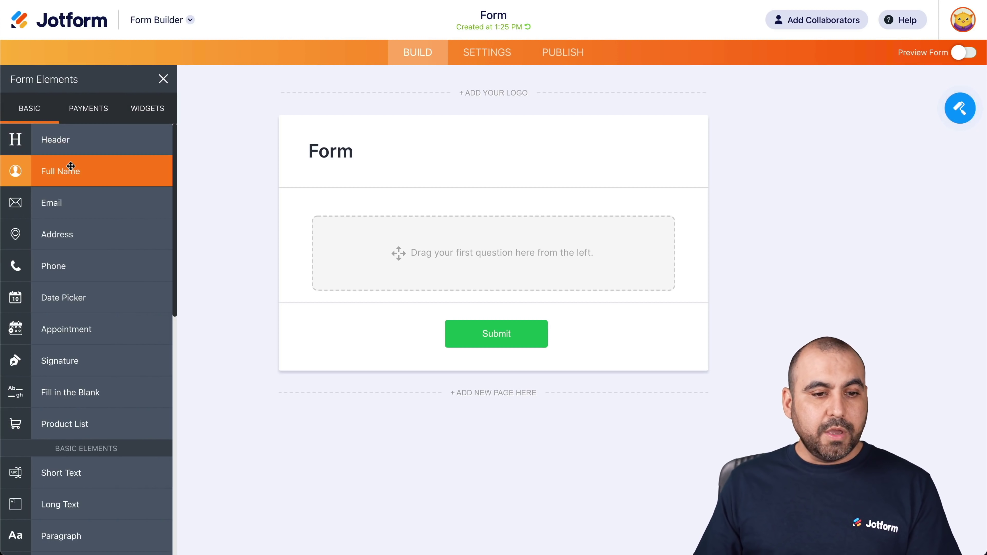
pyautogui.click(71, 166)
pyautogui.click(69, 267)
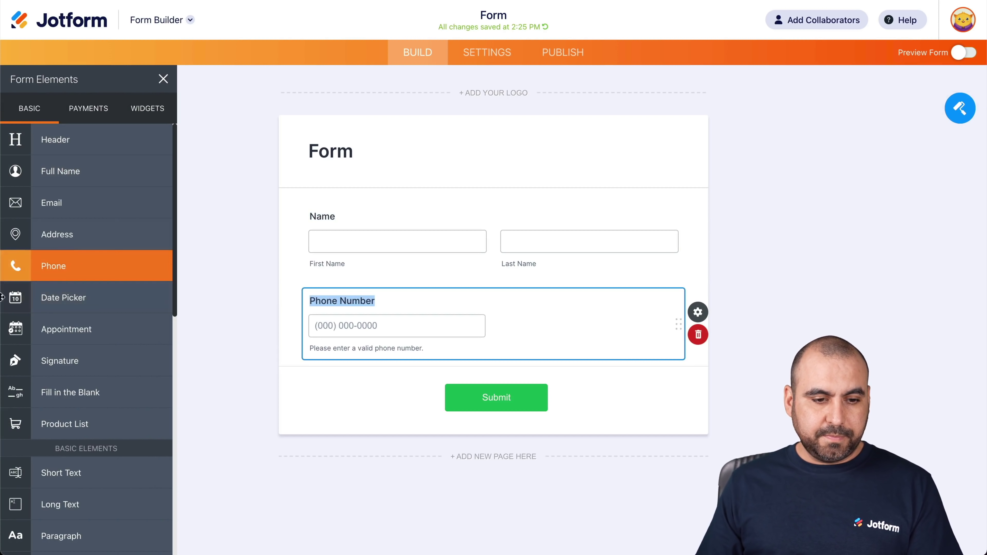
pyautogui.scroll(-8, 92, 451)
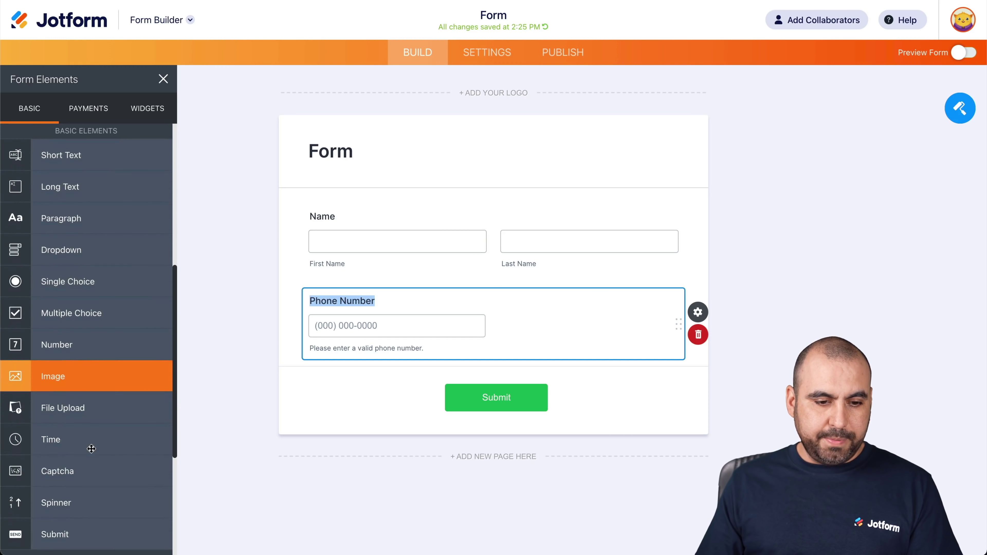
pyautogui.click(117, 392)
pyautogui.scroll(8, 117, 391)
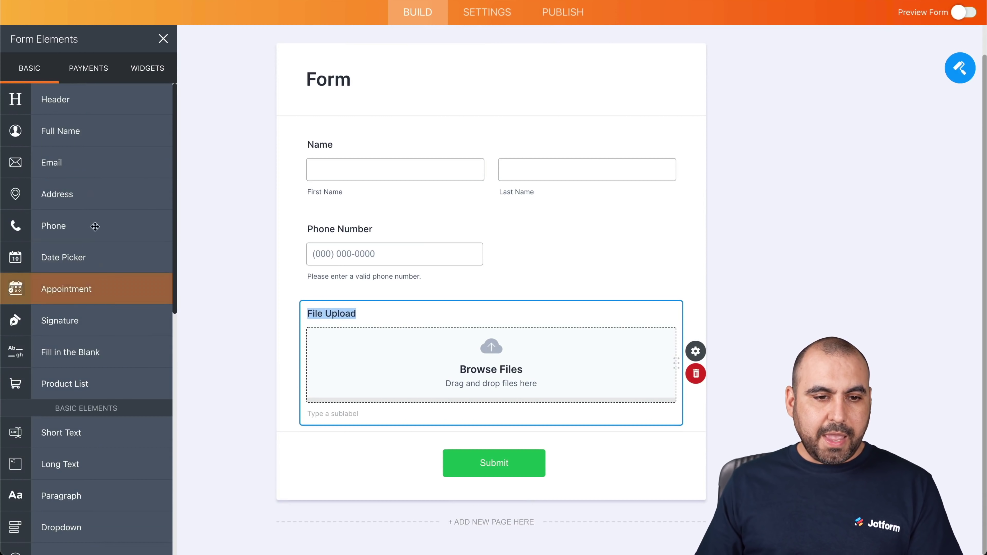
pyautogui.click(64, 166)
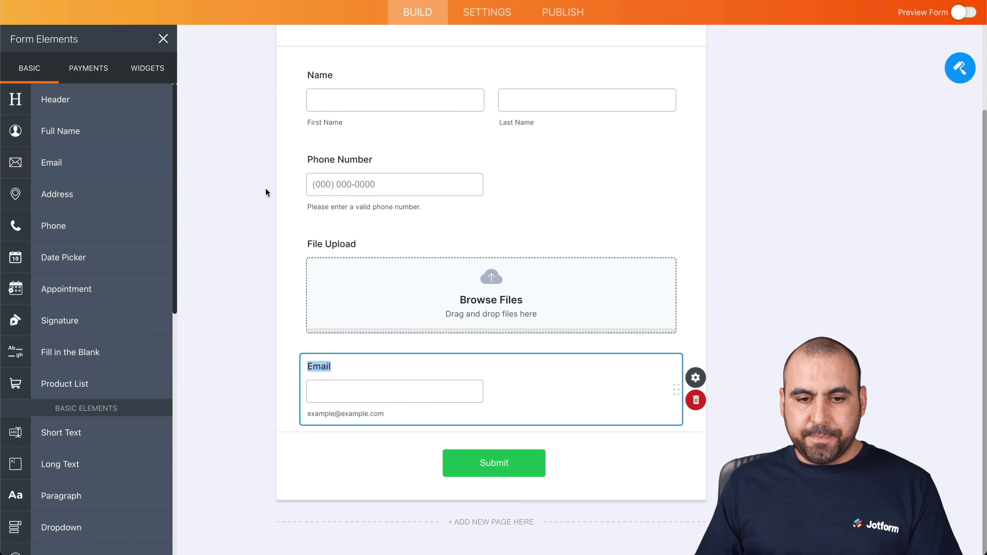
pyautogui.click(266, 192)
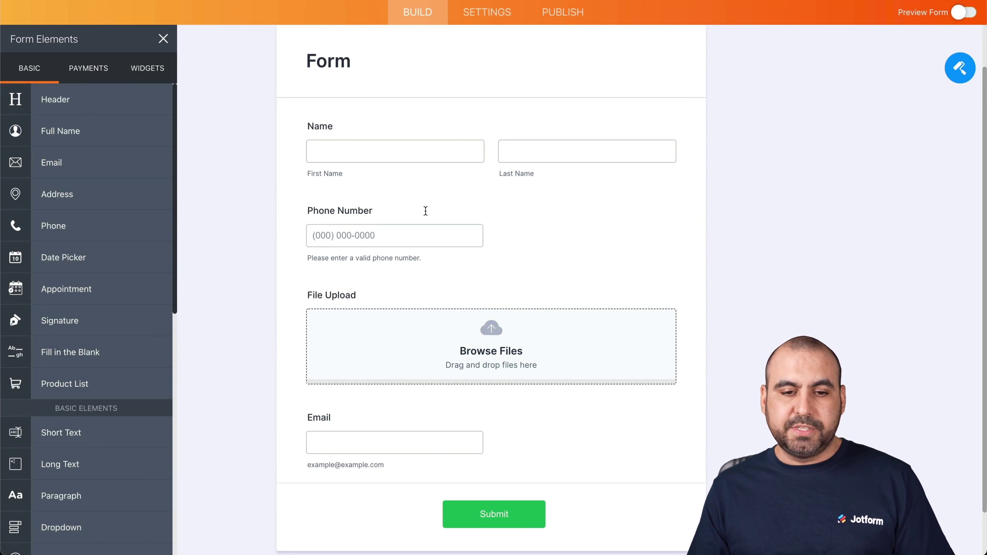
pyautogui.scroll(2, 517, 279)
pyautogui.scroll(1, 517, 279)
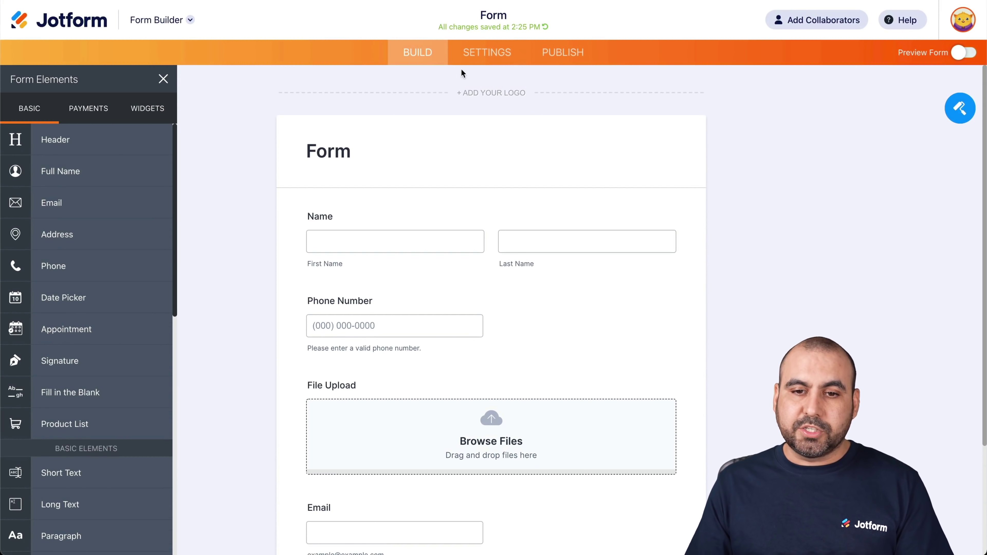
pyautogui.click(486, 53)
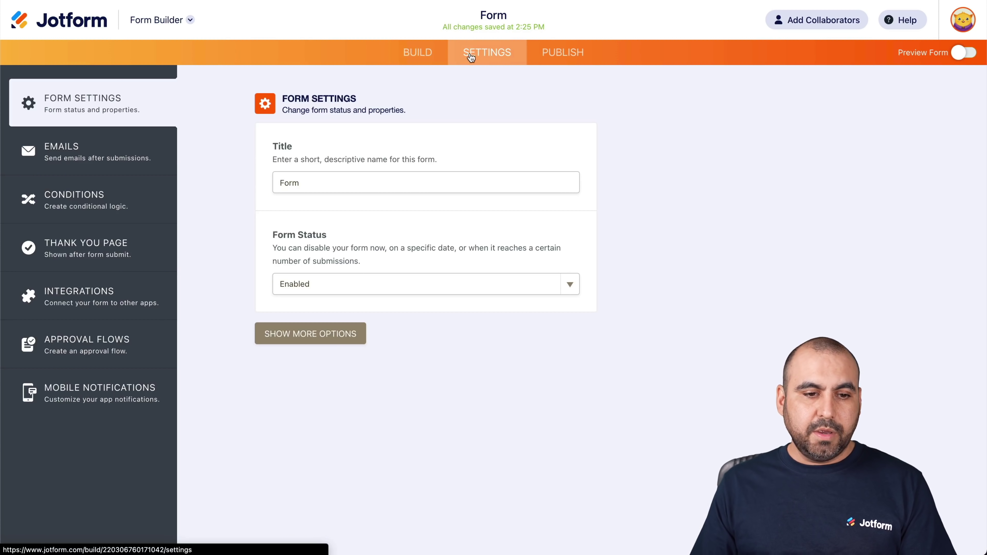
# Step: Find the Airtable integration by searching 'airtable' in Integrations and open its API key help
pyautogui.click(102, 287)
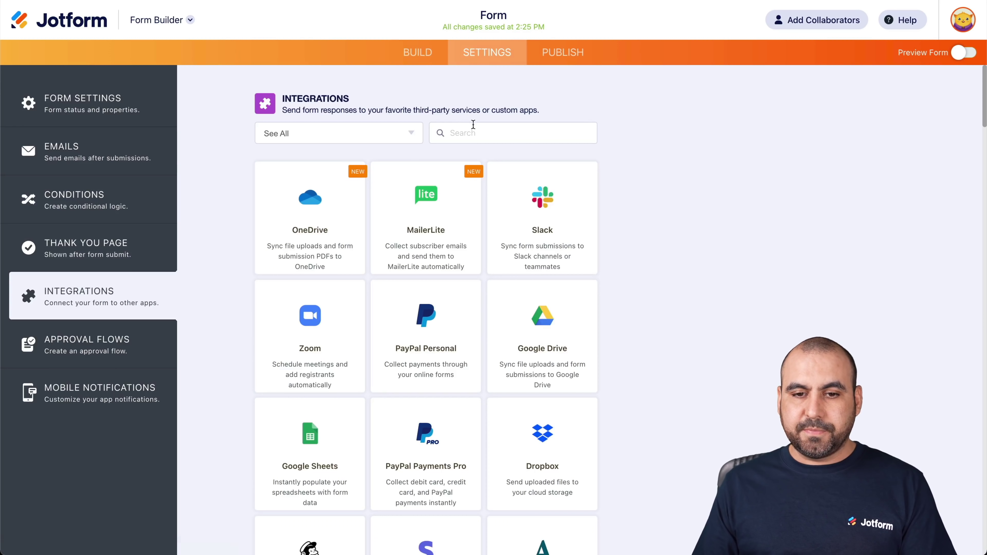
pyautogui.write('airtabl')
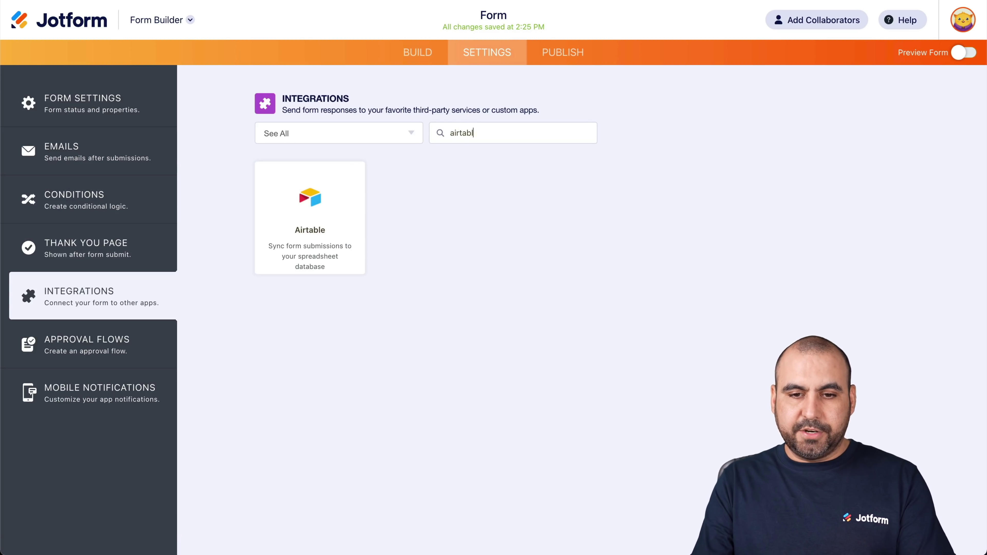
pyautogui.write('e')
pyautogui.click(313, 208)
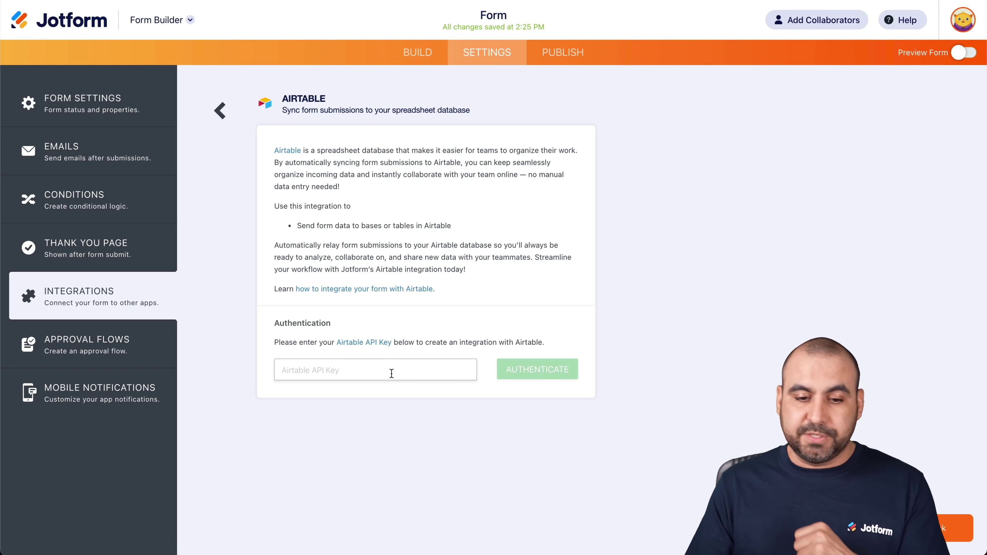
pyautogui.click(358, 343)
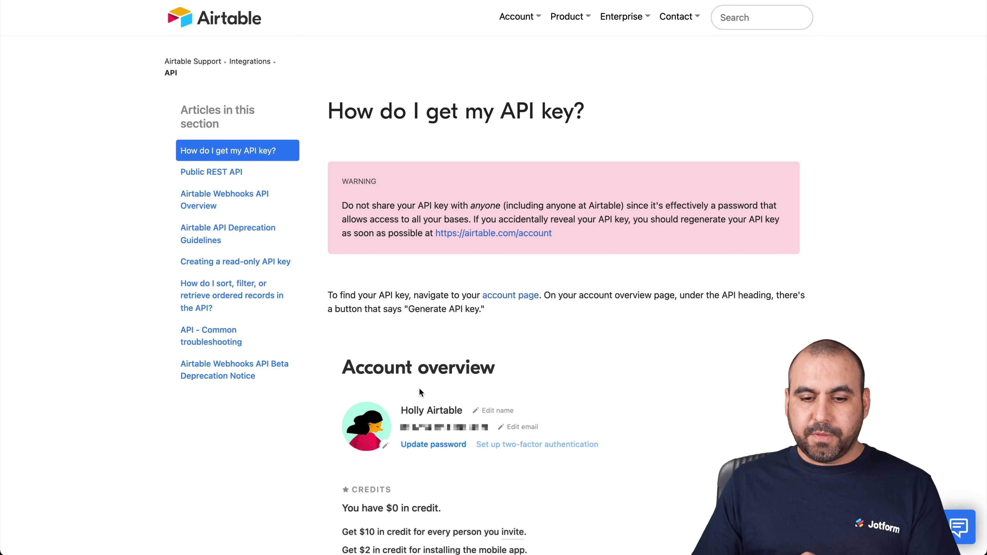
# Step: Scroll through Airtable's help article on getting an API key
pyautogui.scroll(-5, 419, 388)
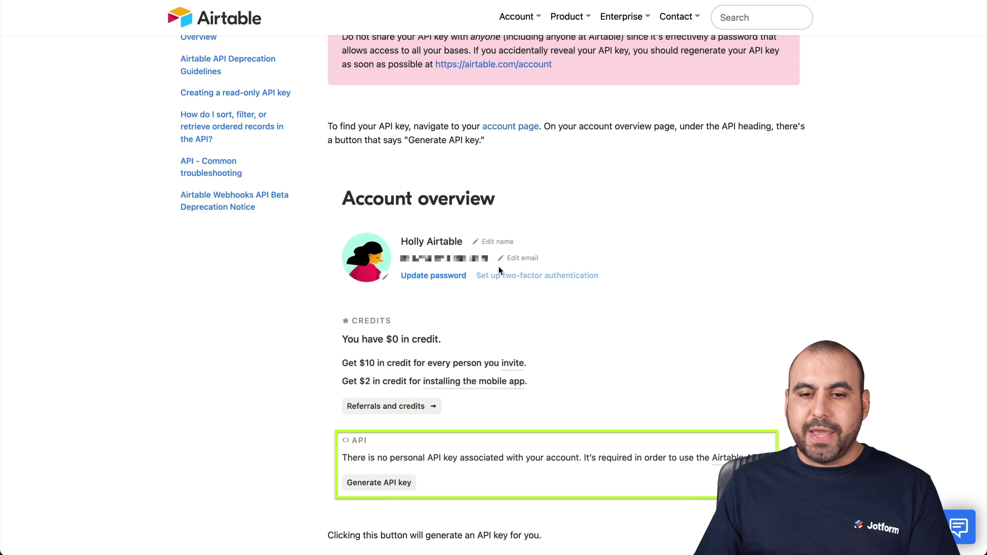
pyautogui.scroll(2, 498, 152)
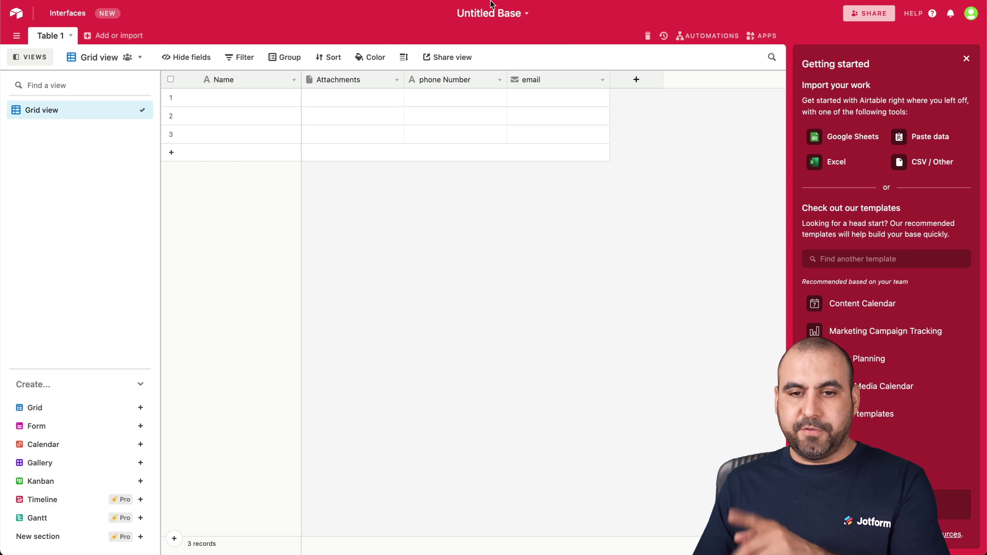
# Step: Rename the Airtable base from 'Untitled Base' to 'jotform Backup'
pyautogui.click(473, 13)
pyautogui.doubleClick(471, 21)
pyautogui.tripleClick(472, 22)
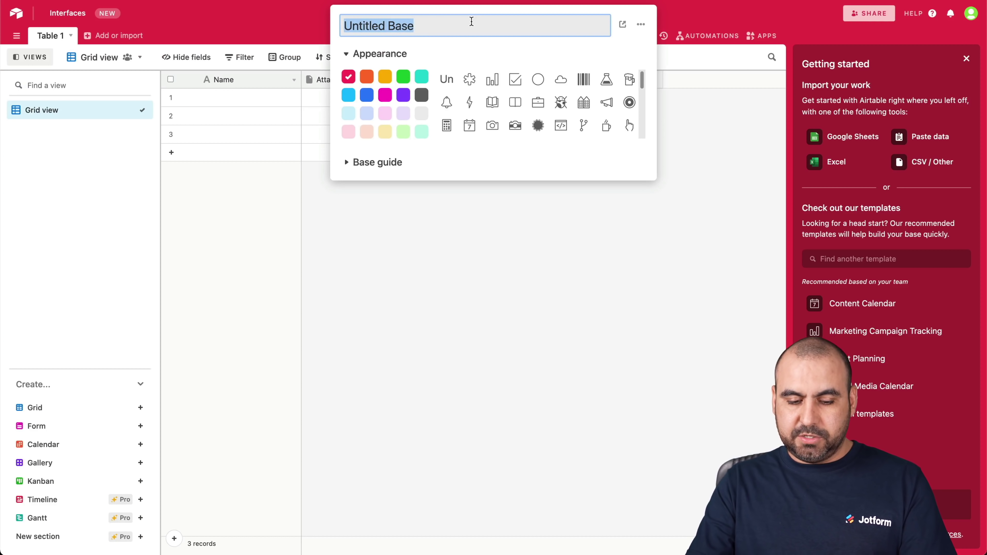
pyautogui.write('jotform Backup')
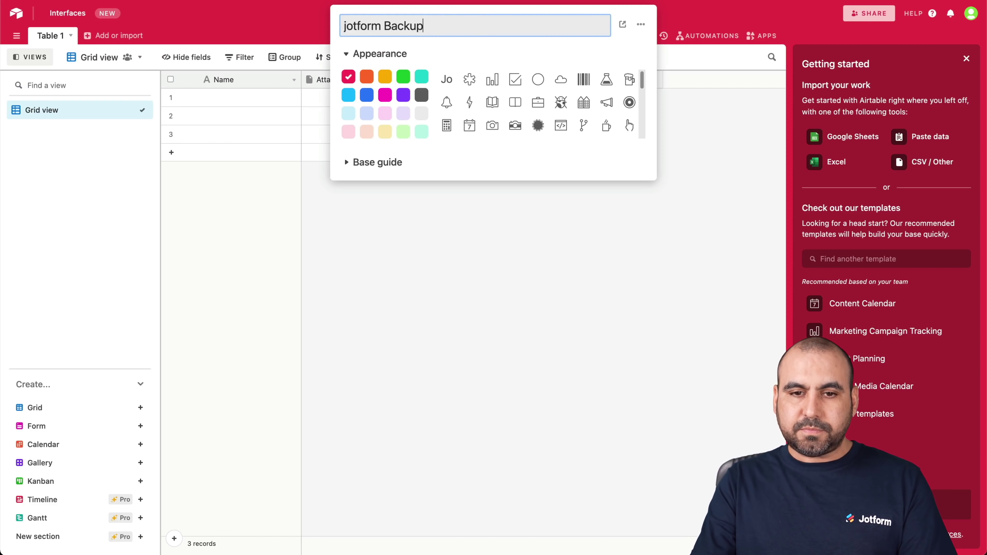
pyautogui.press('Return')
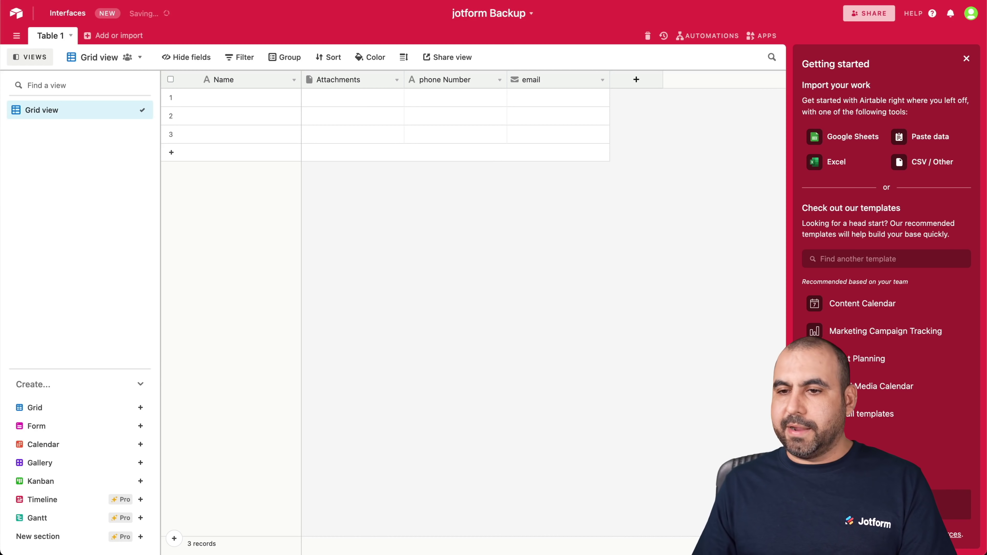
pyautogui.click(971, 15)
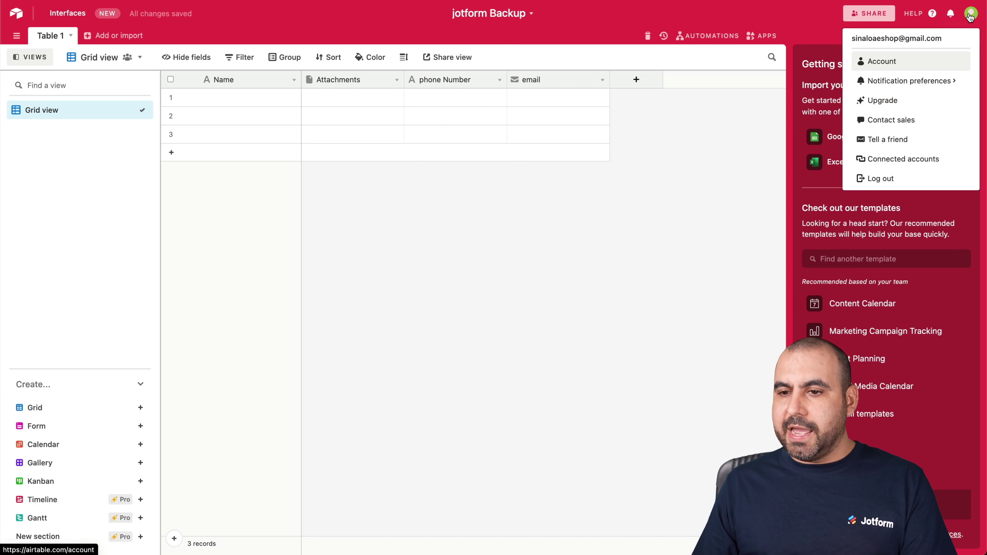
# Step: Regenerate the personal API key on the Airtable account page and copy it
pyautogui.click(885, 61)
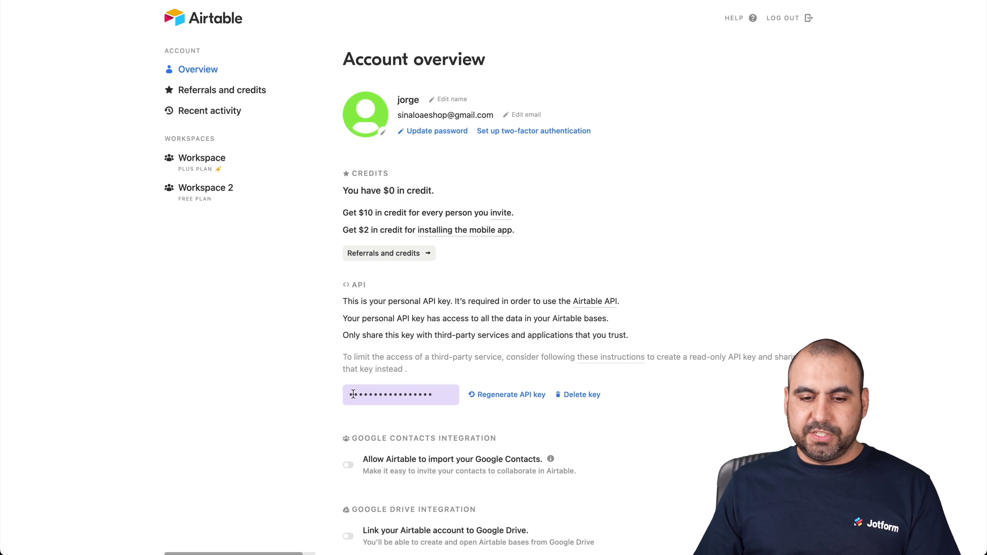
pyautogui.click(495, 395)
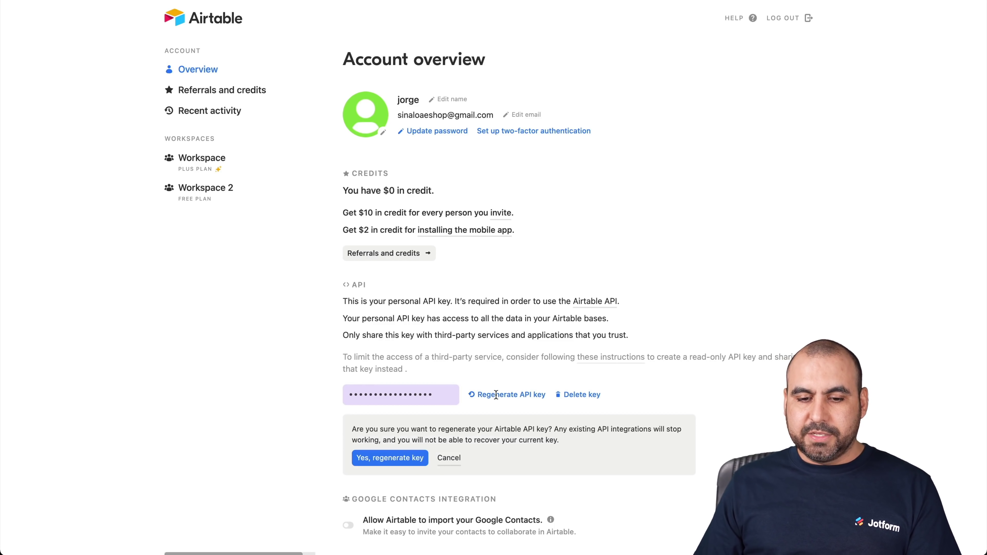
pyautogui.click(399, 458)
pyautogui.click(425, 392)
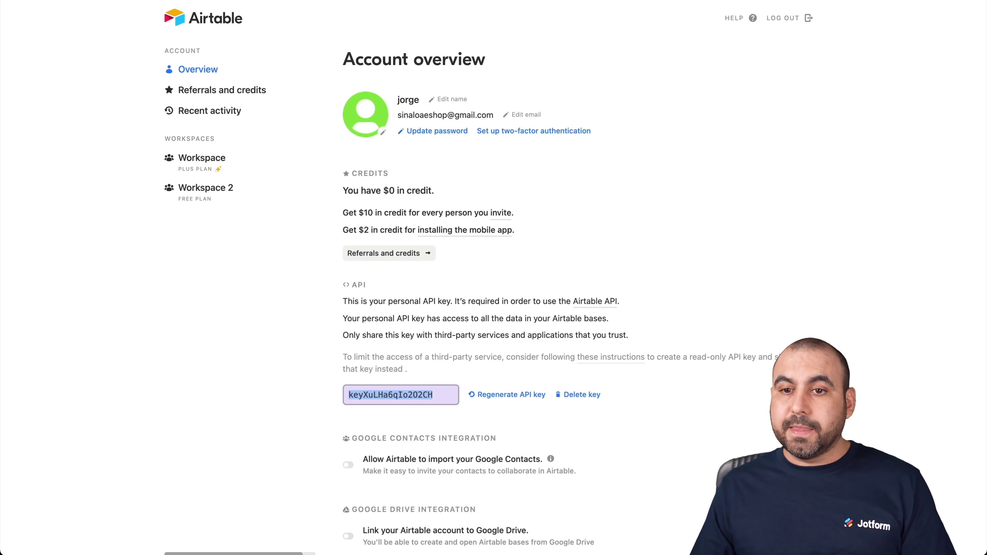
# Step: Paste the new API key into Jotform's Airtable integration and authenticate
pyautogui.hotkey('ctrl', 'Tab')
pyautogui.click(381, 374)
pyautogui.hotkey('ctrl', 'v')
pyautogui.click(532, 374)
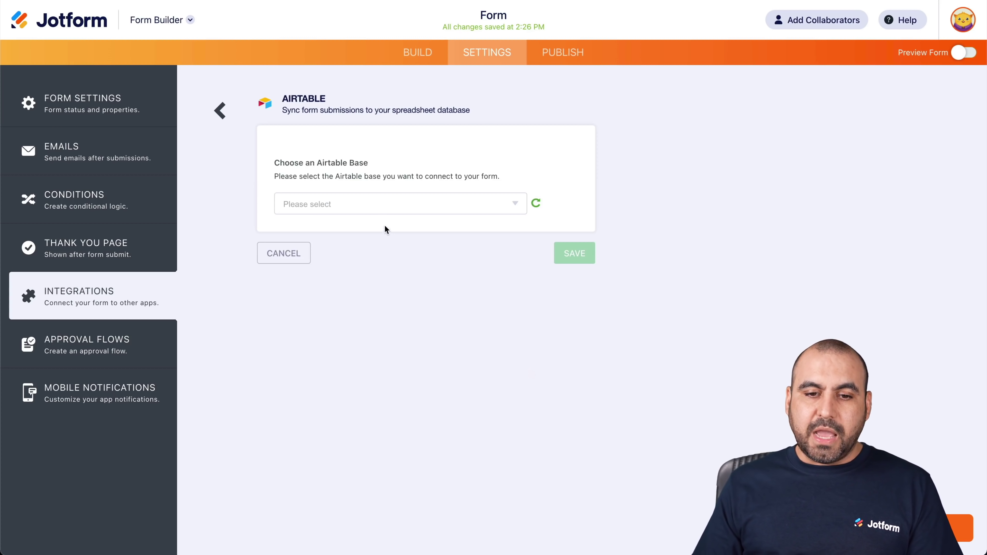
# Step: Point the integration at the jotform Backup base and its Table 1
pyautogui.click(372, 212)
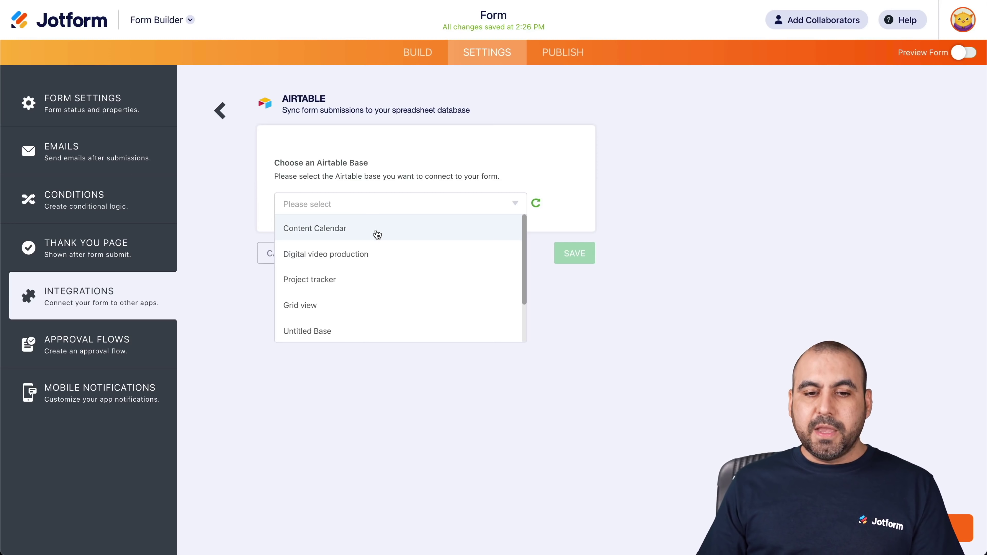
pyautogui.scroll(-2, 377, 234)
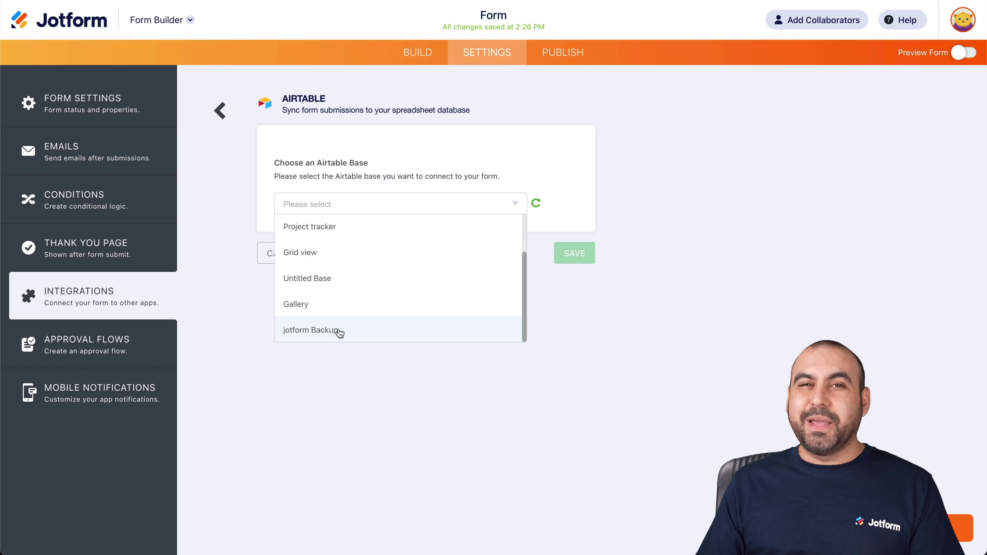
pyautogui.click(360, 335)
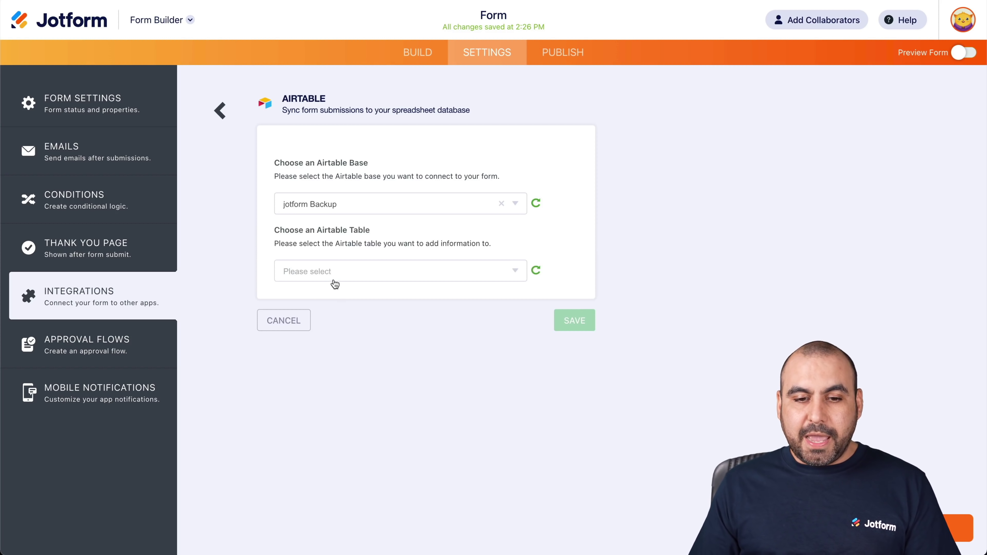
pyautogui.click(363, 274)
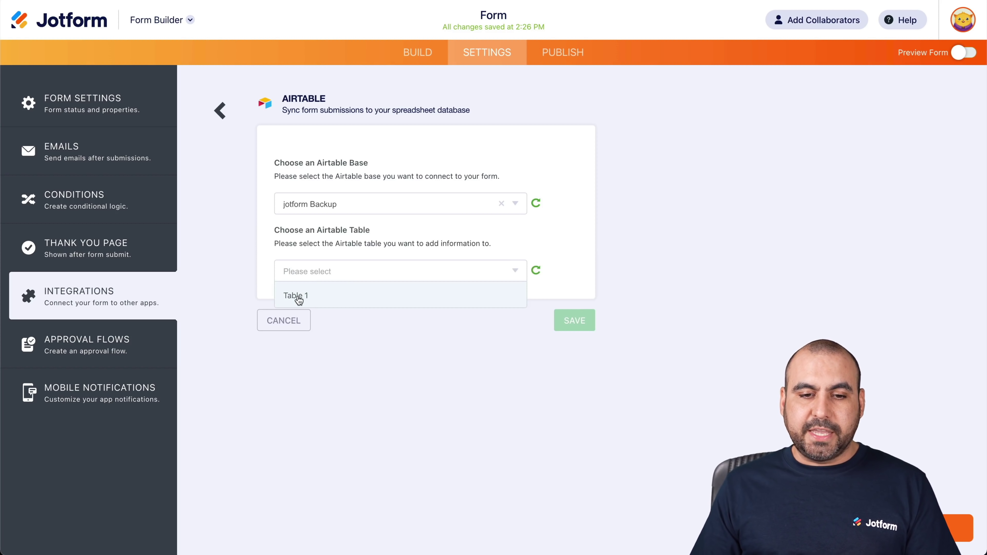
pyautogui.click(302, 297)
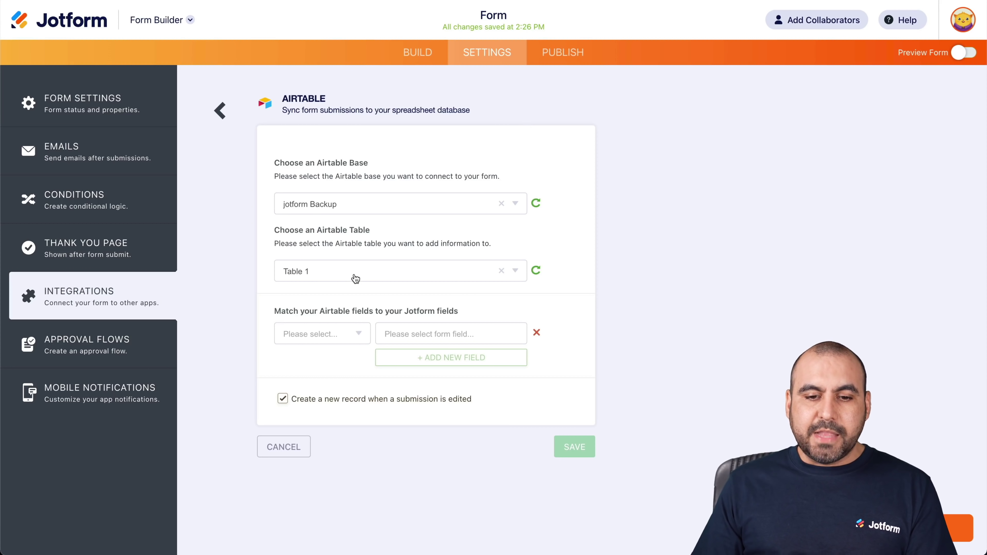
pyautogui.click(336, 339)
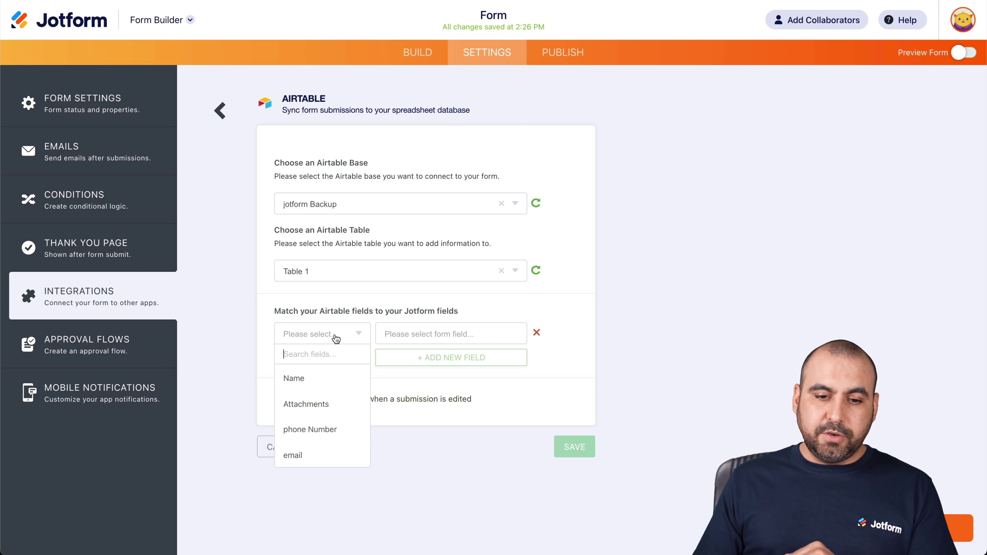
# Step: Map Airtable's Name to the form's Name field and Attachments to File Upload
pyautogui.click(305, 382)
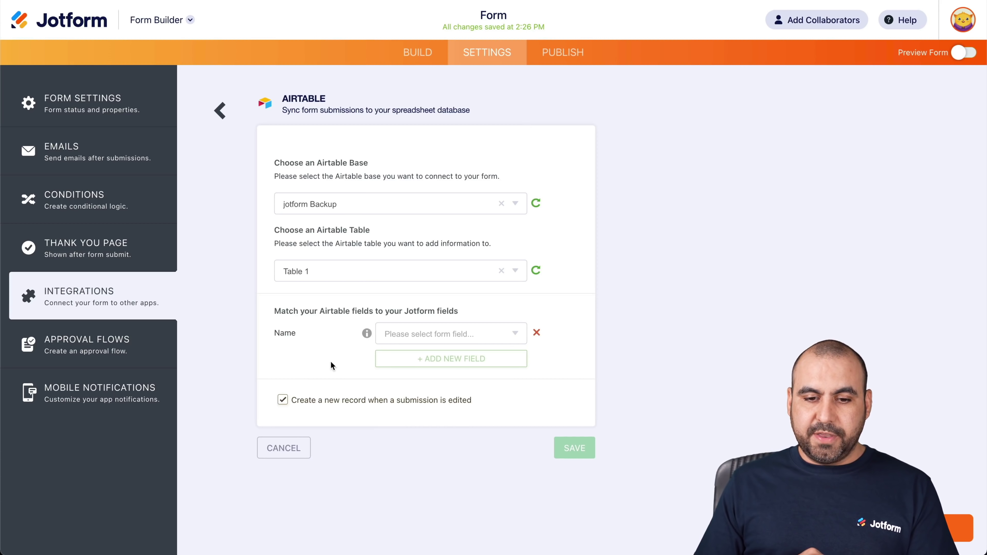
pyautogui.click(429, 333)
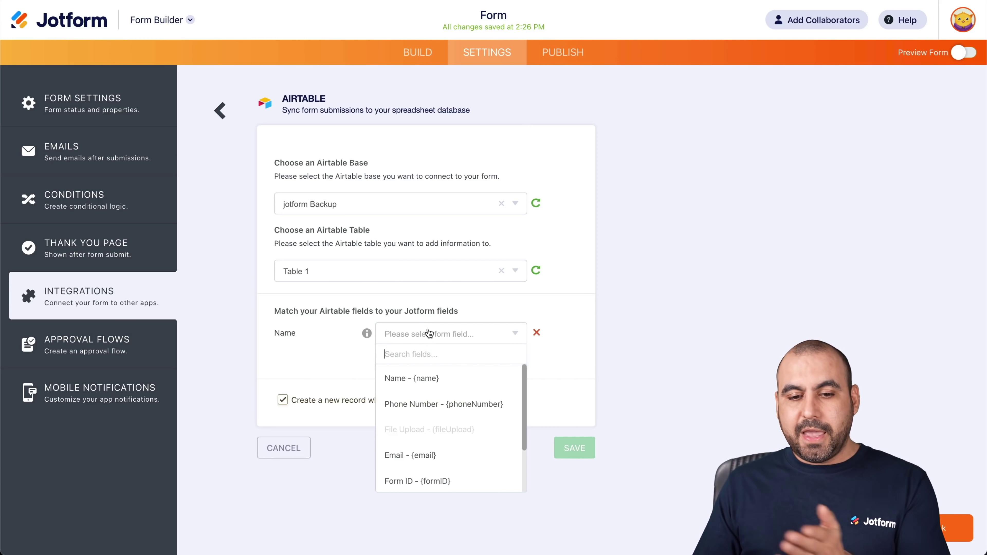
pyautogui.click(463, 379)
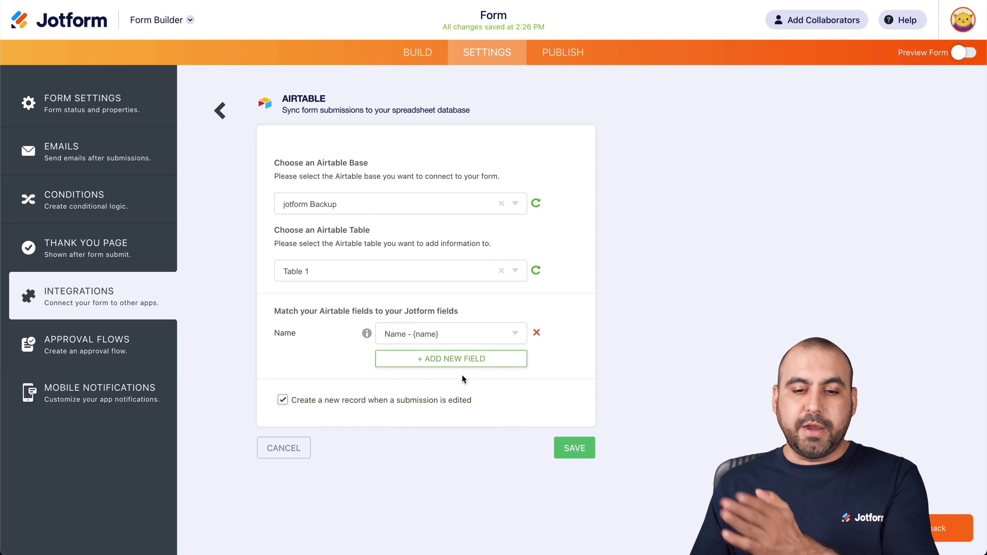
pyautogui.click(448, 362)
pyautogui.click(347, 368)
pyautogui.click(330, 402)
pyautogui.click(431, 361)
pyautogui.click(434, 456)
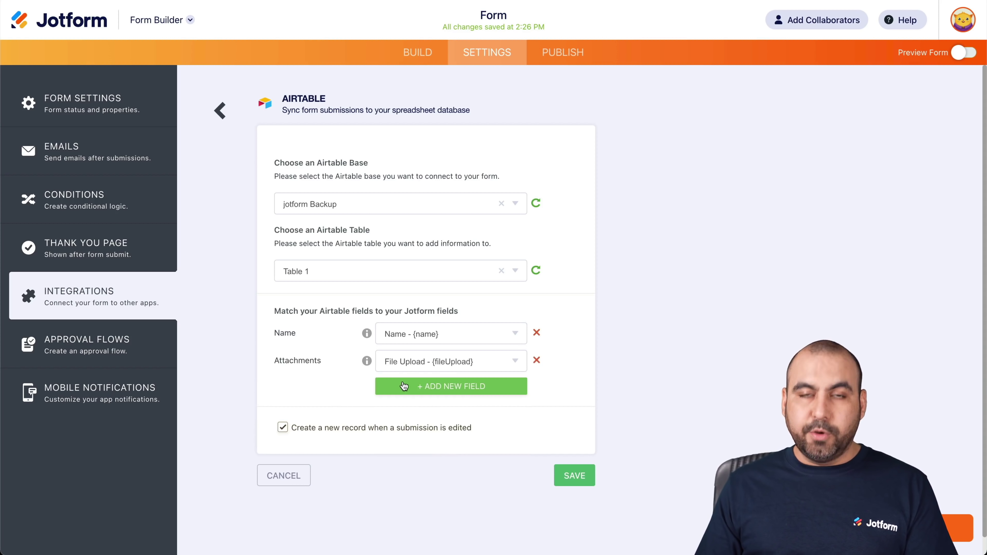
# Step: Map phone Number to Phone Number and email to Email, then save the mapping
pyautogui.click(403, 386)
pyautogui.click(300, 390)
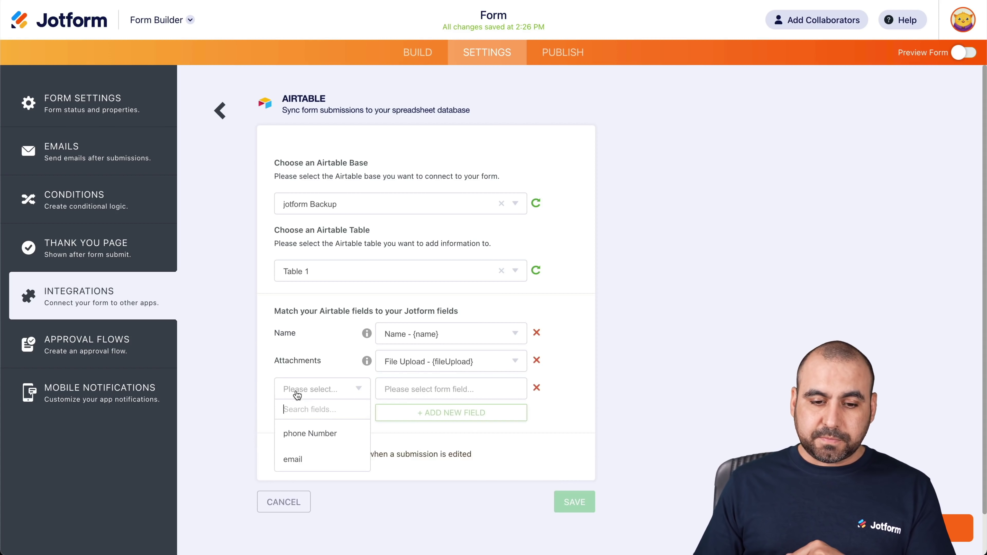
pyautogui.click(318, 434)
pyautogui.click(440, 389)
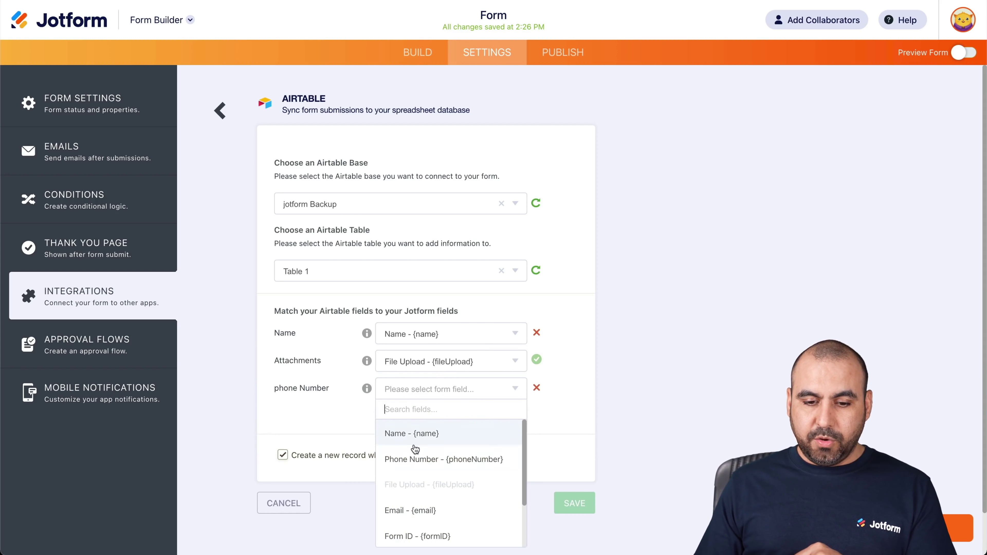
pyautogui.click(439, 464)
pyautogui.click(418, 416)
pyautogui.click(311, 414)
pyautogui.click(305, 463)
pyautogui.click(439, 416)
pyautogui.click(433, 370)
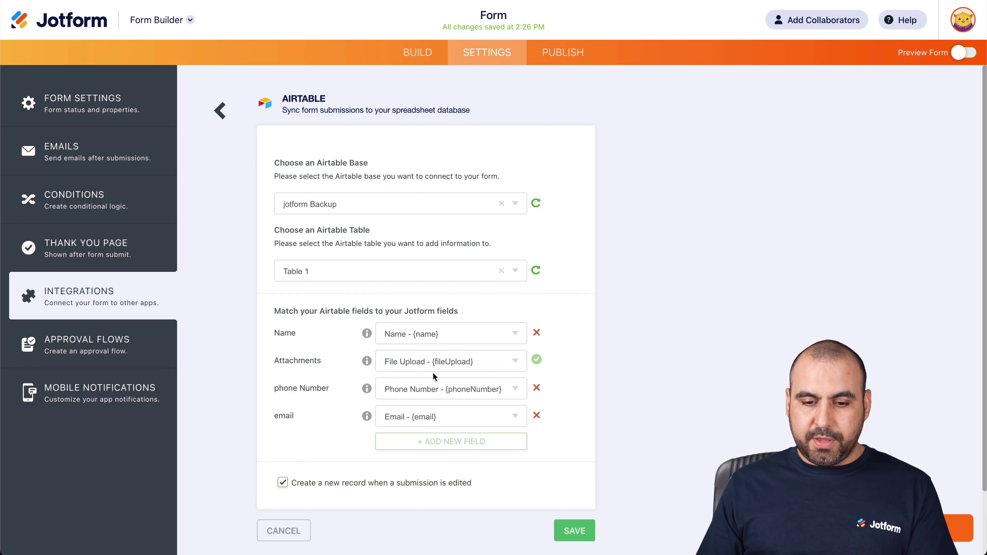
pyautogui.click(575, 529)
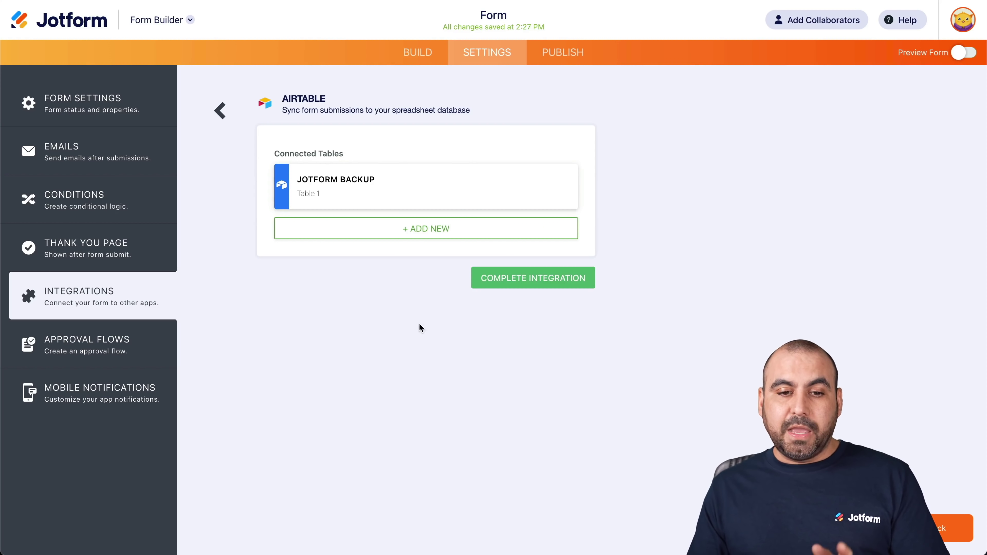
# Step: Confirm the Connected Tables list shows JOTFORM BACKUP, Table 1
pyautogui.moveTo(341, 178)
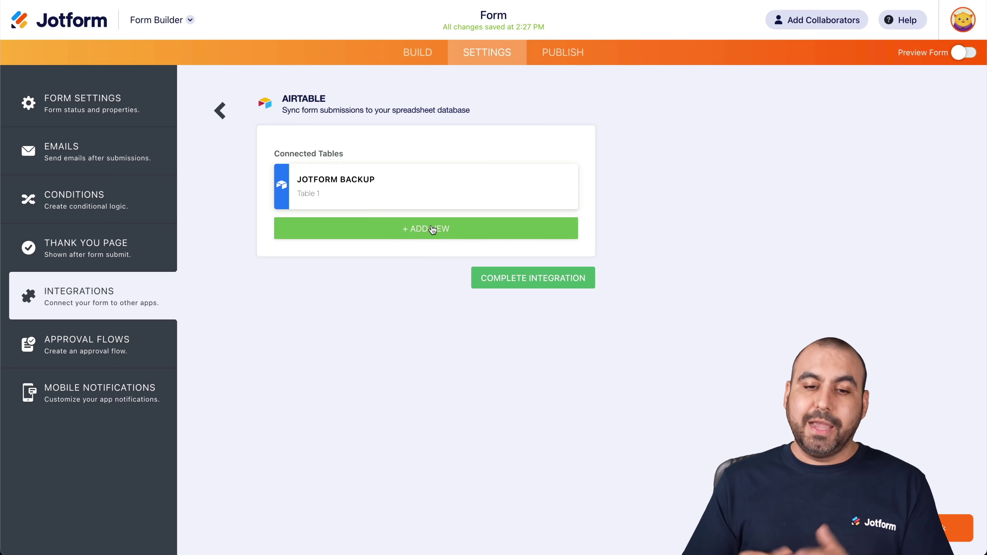
# Step: Complete the Airtable integration and open the published live form in a new tab
pyautogui.click(532, 277)
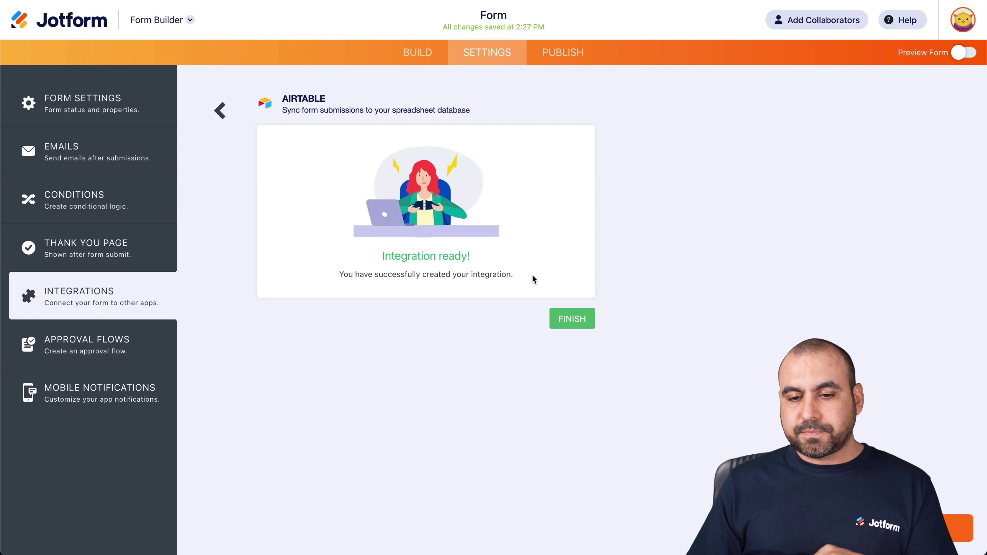
pyautogui.click(582, 322)
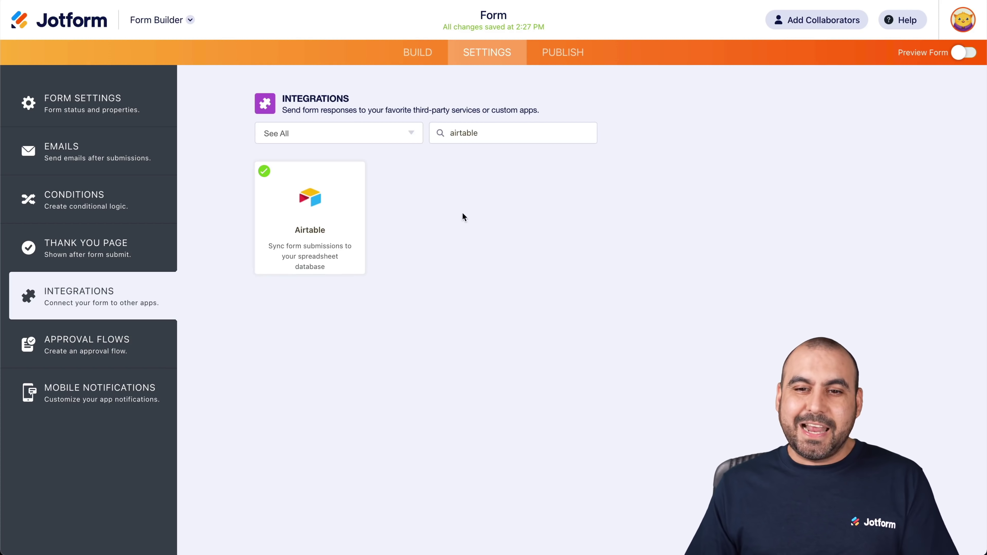
pyautogui.click(563, 58)
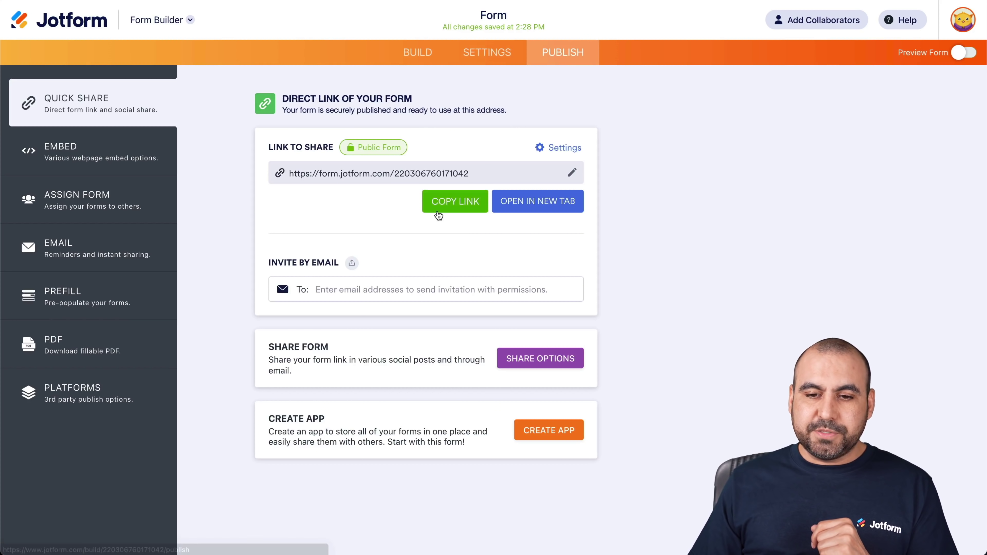
pyautogui.click(552, 199)
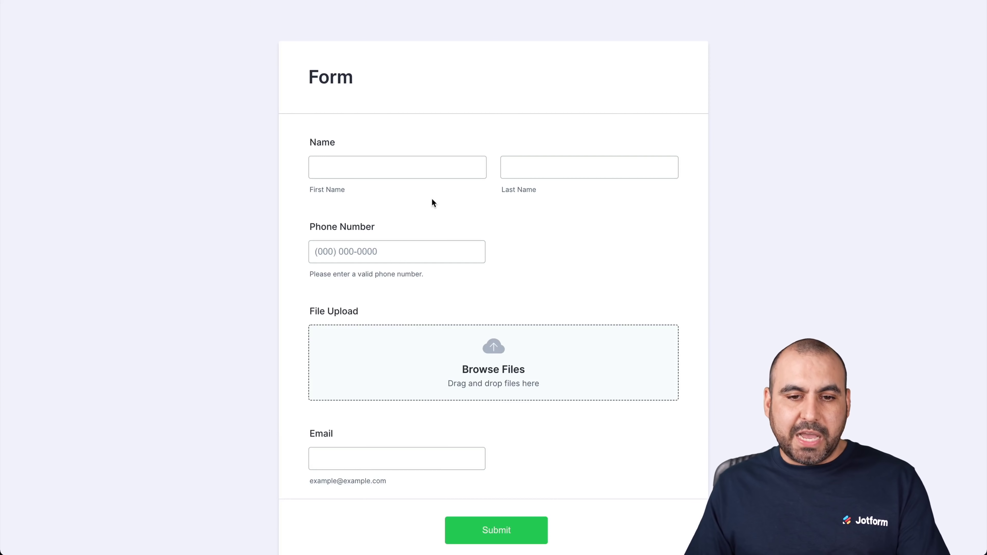
# Step: Enter a test first name, last name and phone number in the live form
pyautogui.click(470, 165)
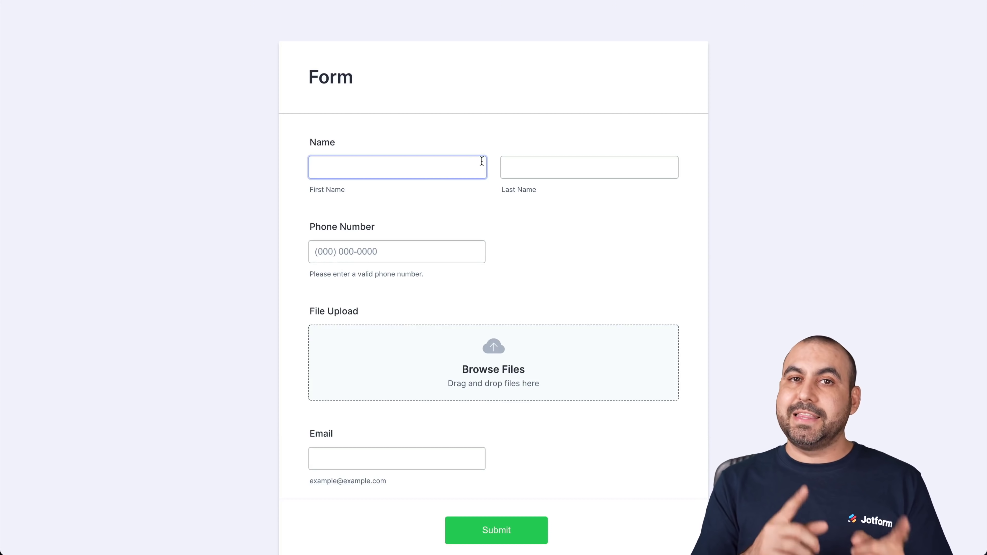
pyautogui.write('jorge')
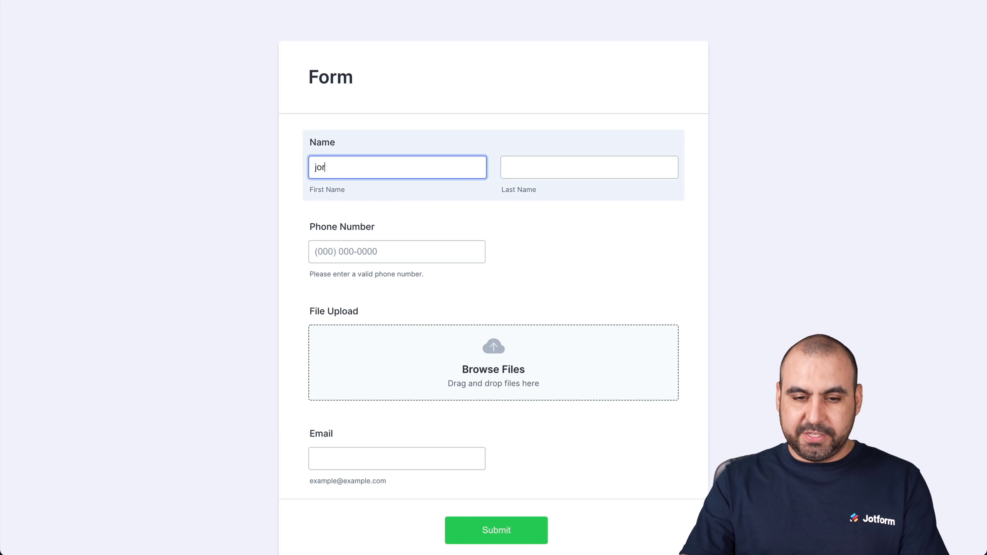
pyautogui.press('BackSpace')
pyautogui.press('BackSpace')
pyautogui.press('BackSpace')
pyautogui.press('BackSpace')
pyautogui.press('BackSpace')
pyautogui.press('Tab')
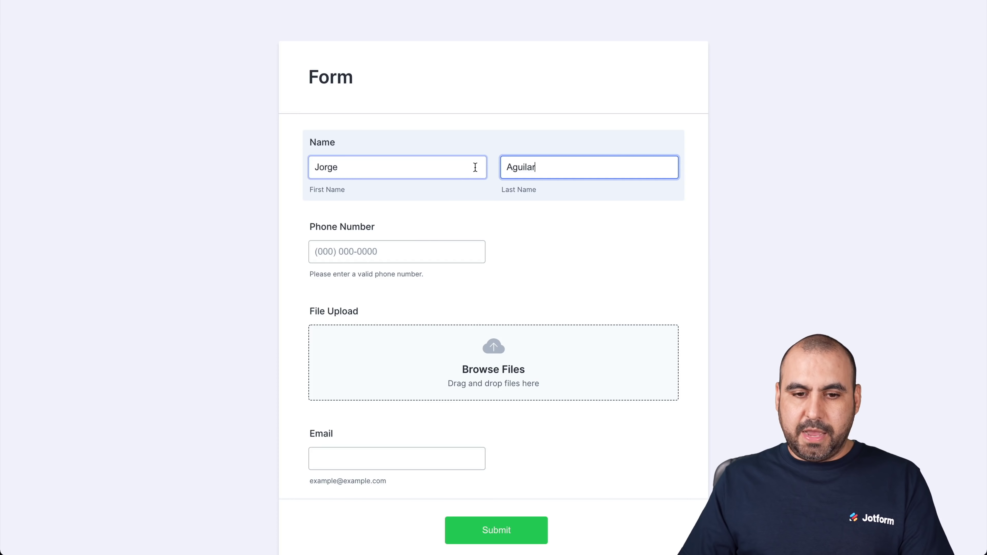
pyautogui.click(400, 244)
pyautogui.write('1234567890')
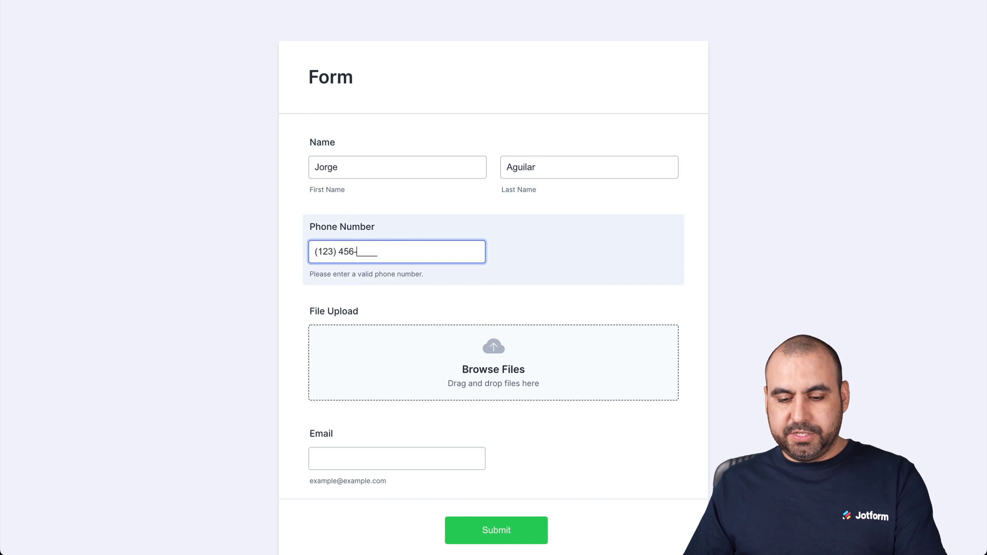
# Step: Attach wpml-translation-management.2.10.6.zip to the file upload field and enter a test e-mail address
pyautogui.click(448, 319)
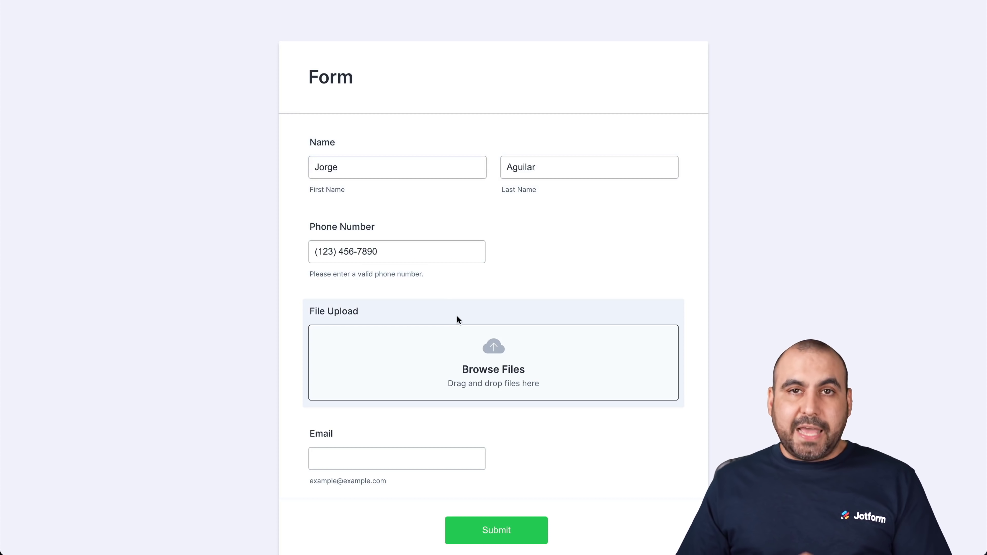
pyautogui.click(500, 369)
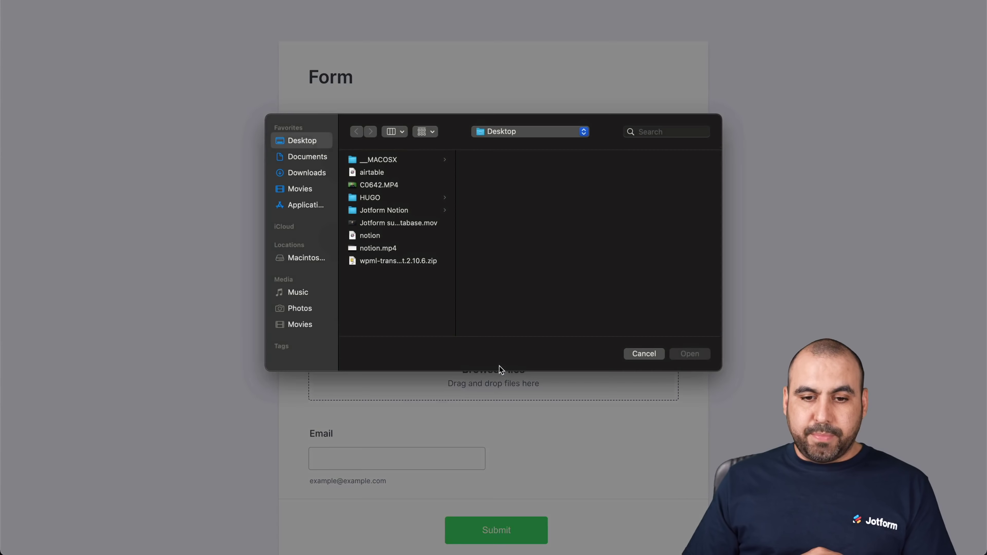
pyautogui.click(433, 261)
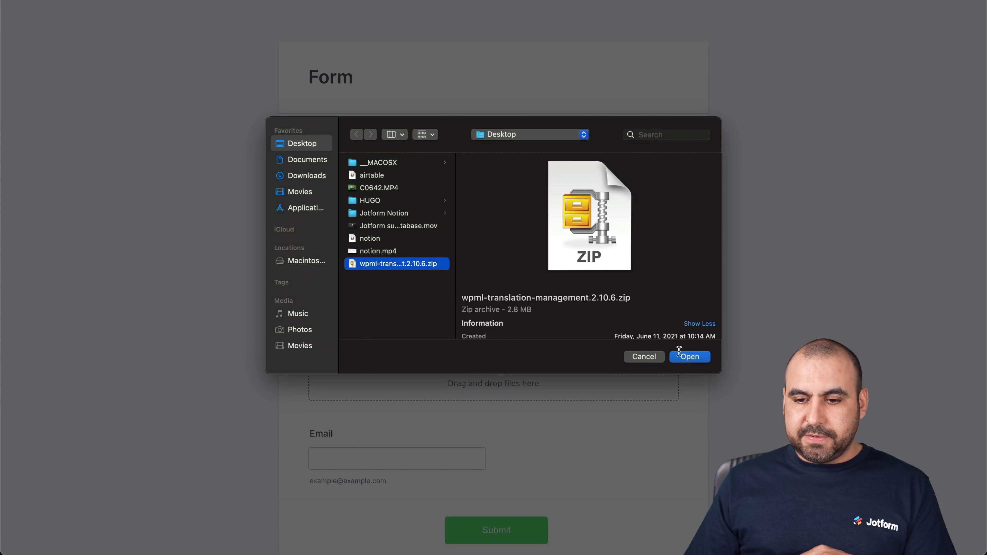
pyautogui.click(689, 356)
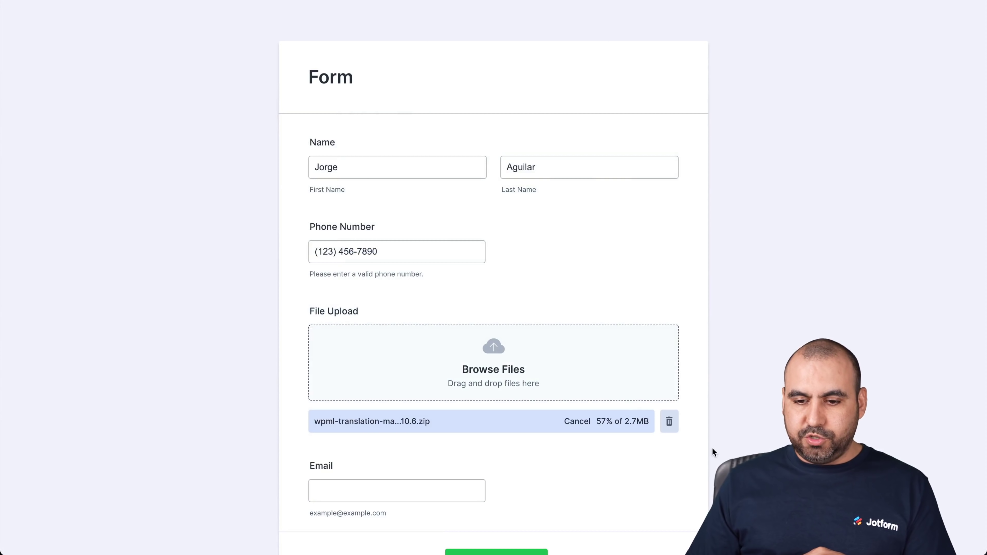
pyautogui.click(362, 486)
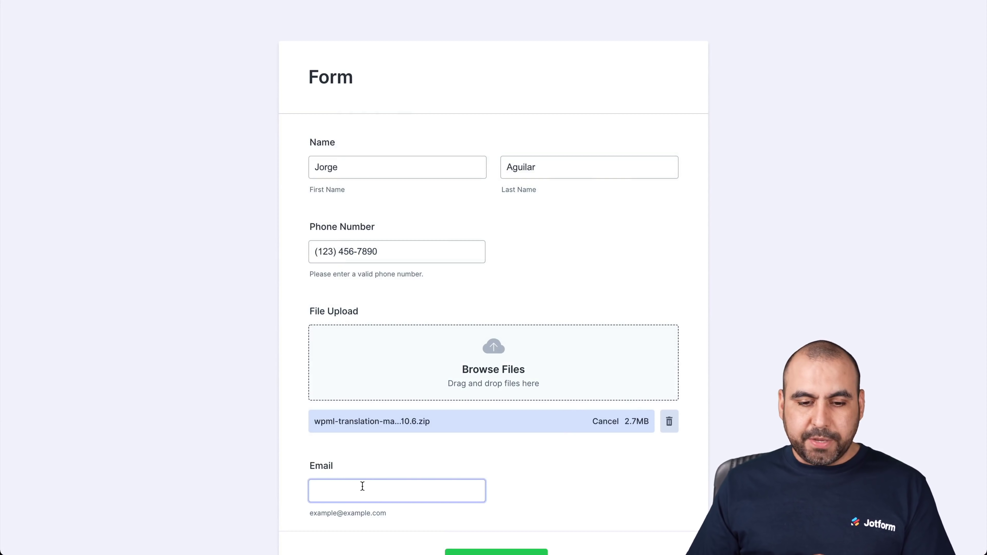
pyautogui.scroll(-2, 362, 486)
pyautogui.write('test@test.com')
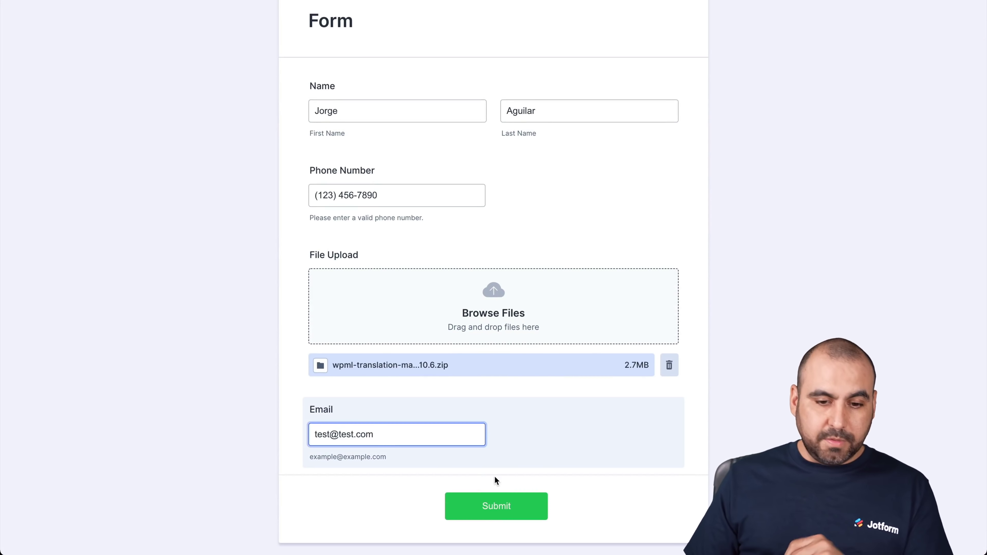
# Step: Submit the completed test entry with its zip attachment
pyautogui.click(522, 507)
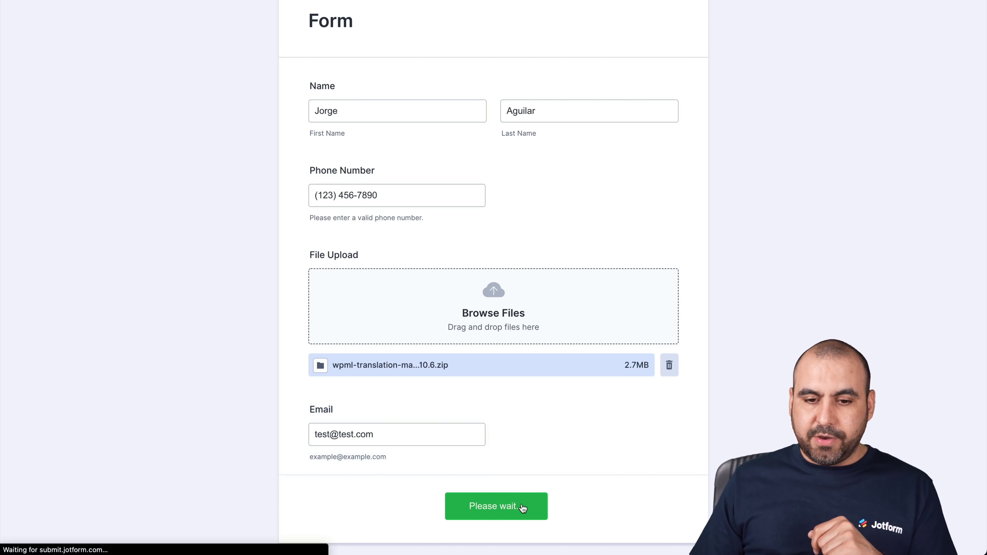
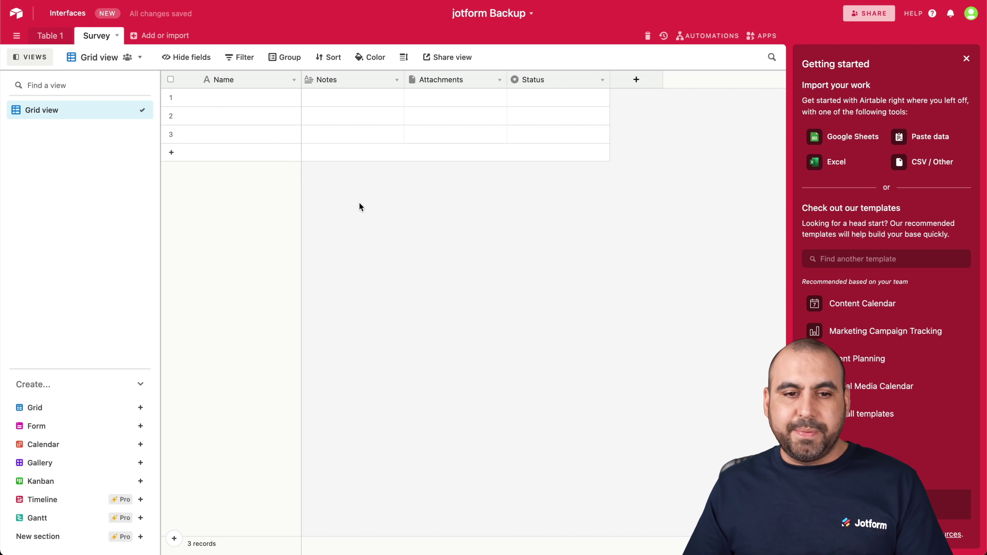
# Step: Rename the Survey table's Name field to Question 1
pyautogui.click(237, 80)
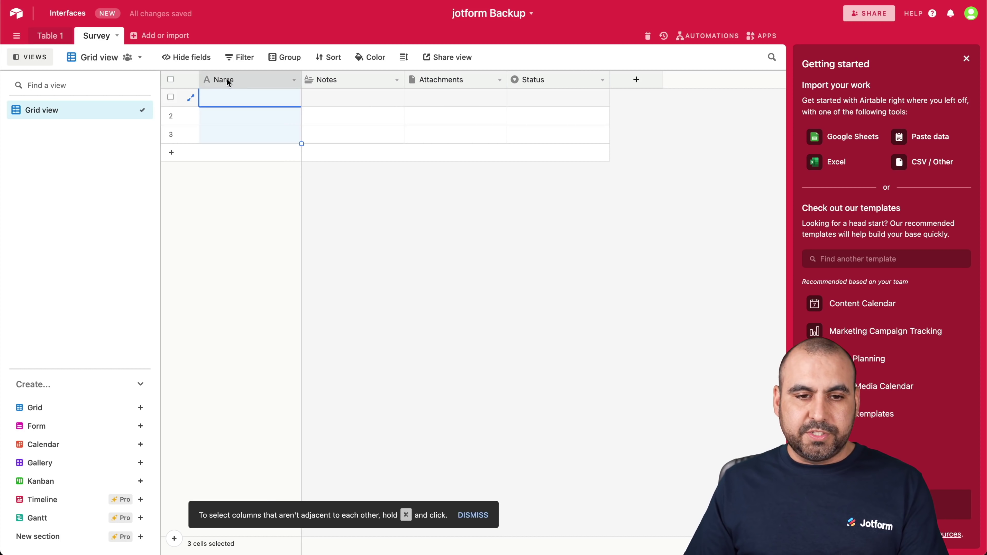
pyautogui.doubleClick(227, 79)
pyautogui.write('Question 1')
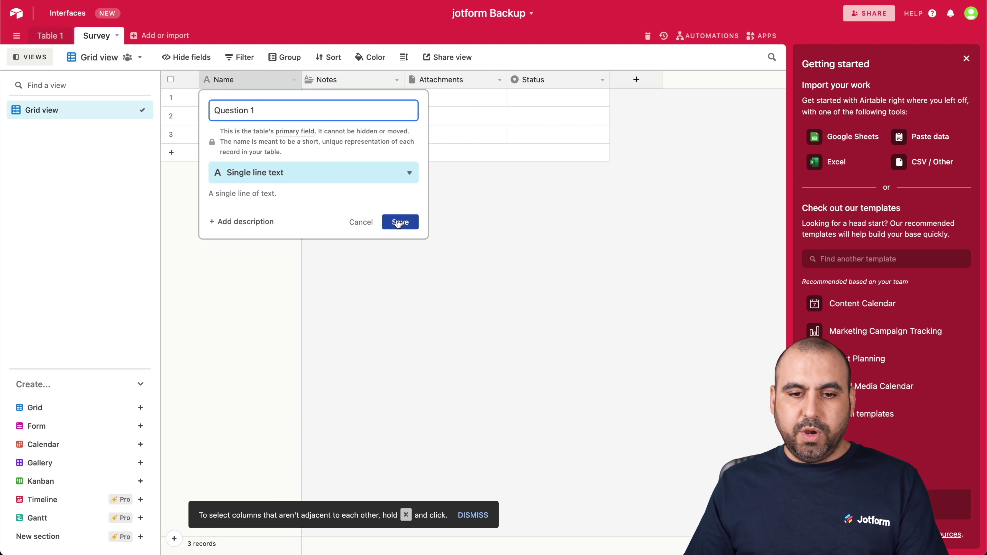
pyautogui.click(398, 223)
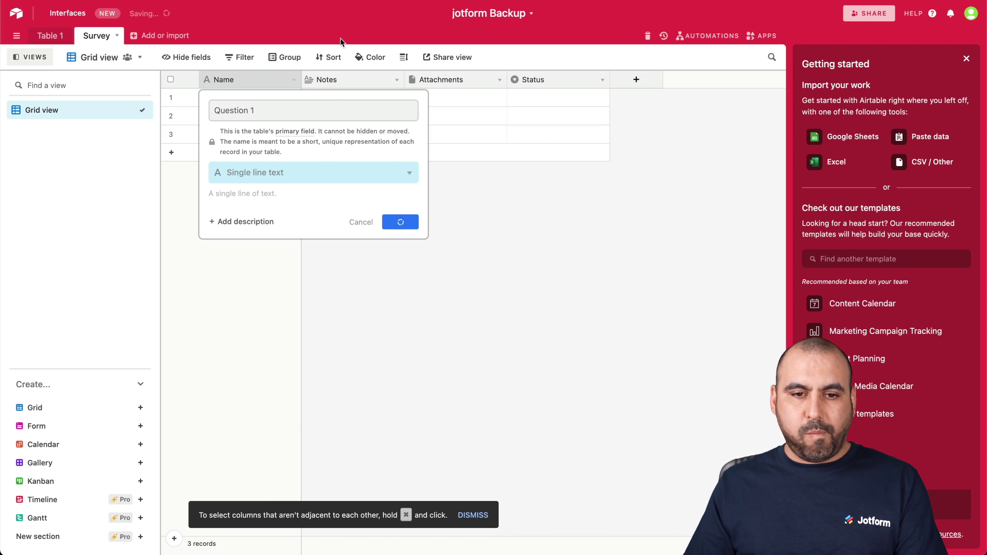
# Step: Enter 'Question' in the first Notes cell, then delete the Notes, Attachments and Status fields
pyautogui.click(335, 80)
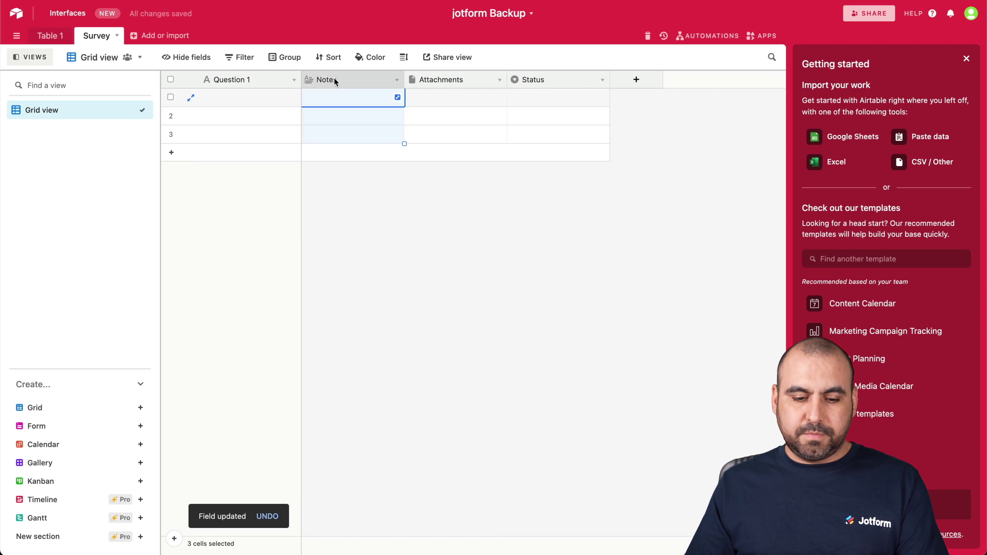
pyautogui.press('Return')
pyautogui.write('Question 2')
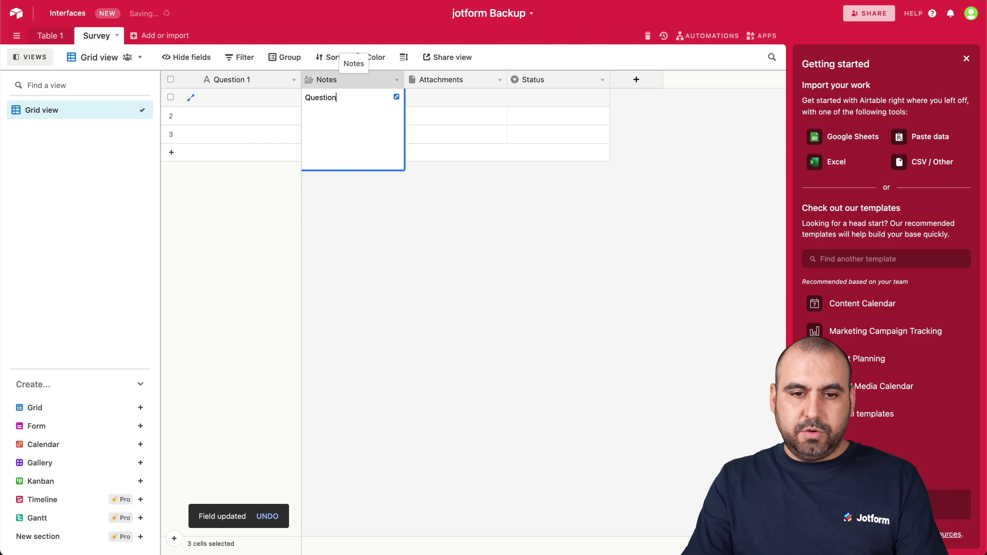
pyautogui.click(374, 82)
pyautogui.rightClick(373, 80)
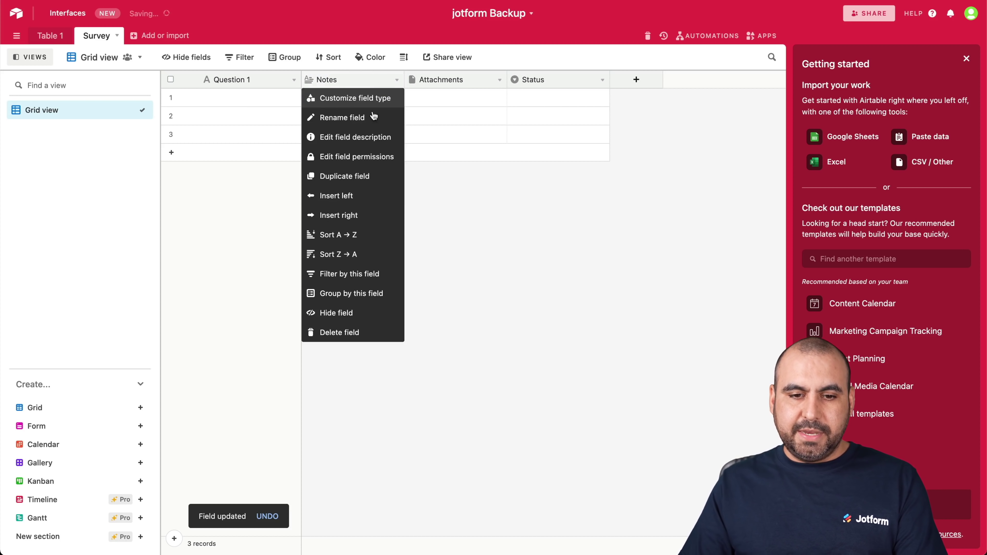
pyautogui.click(355, 334)
pyautogui.rightClick(389, 81)
pyautogui.click(342, 333)
pyautogui.rightClick(347, 80)
pyautogui.click(345, 333)
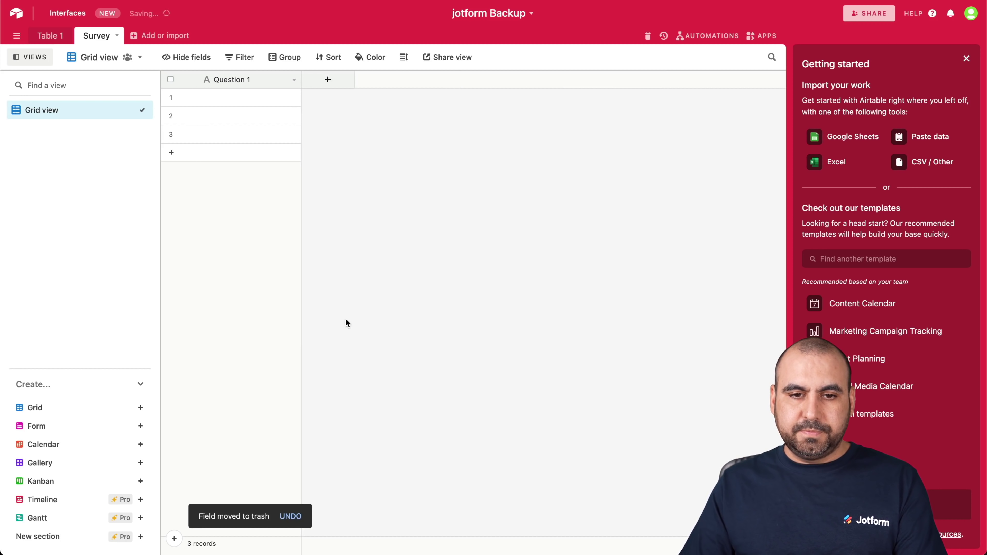
# Step: Add a single line text field named Question 2
pyautogui.click(329, 80)
pyautogui.write('Q')
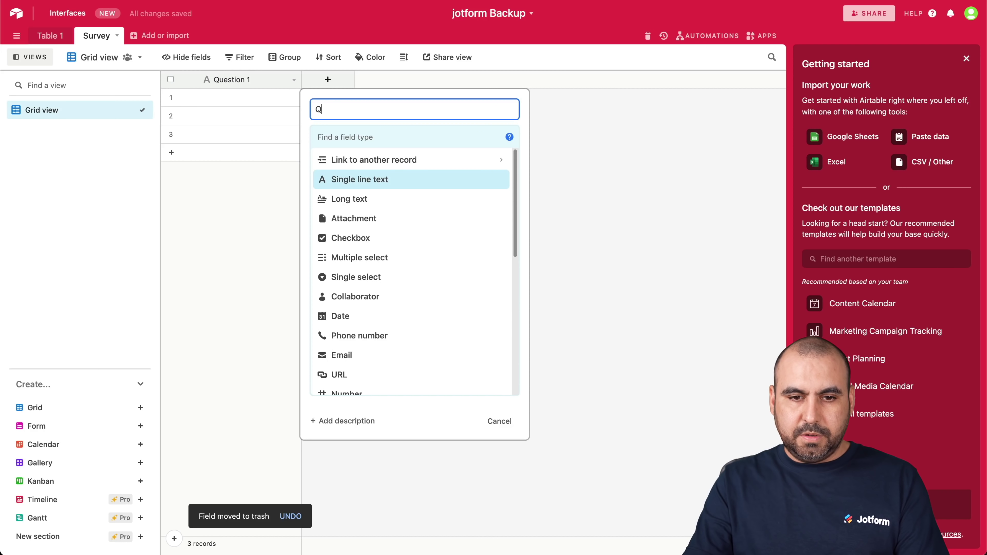
pyautogui.write('uestion 2')
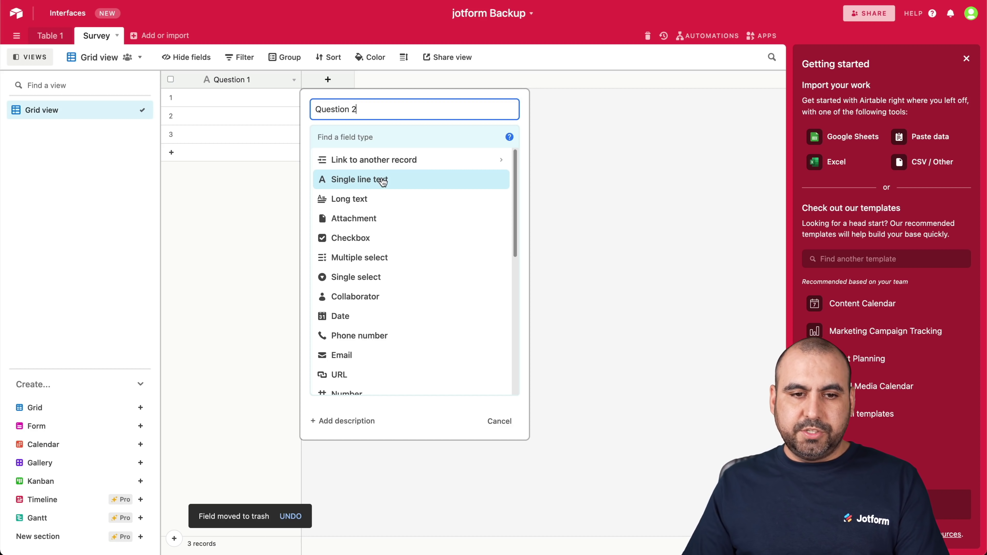
pyautogui.click(382, 180)
pyautogui.click(485, 220)
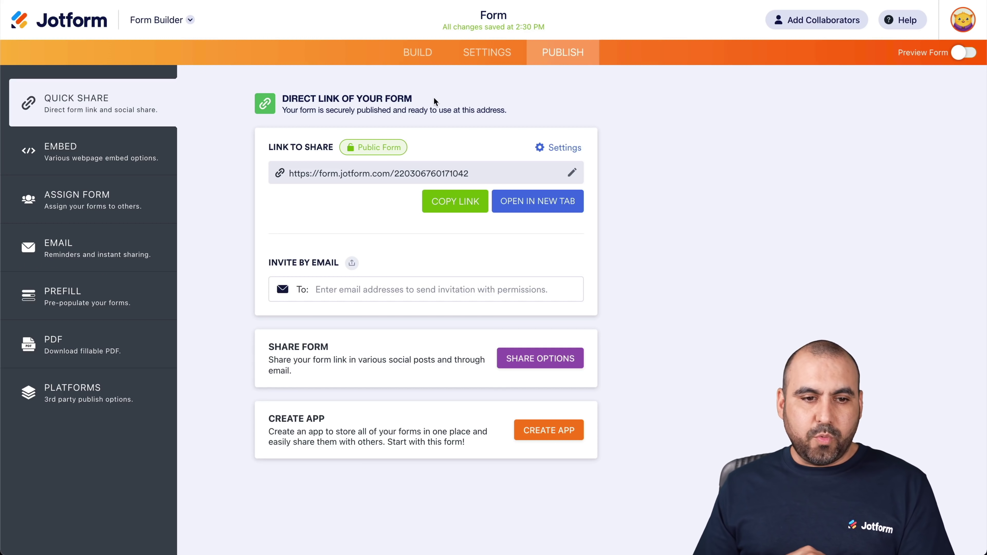
# Step: In the form builder, add a Short Text question to the end of the form
pyautogui.click(430, 55)
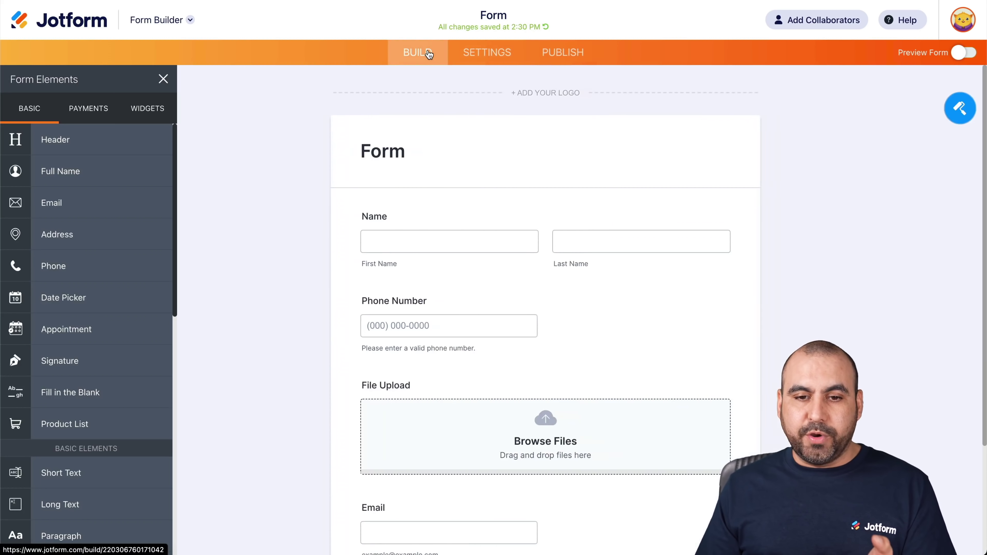
pyautogui.scroll(-4, 398, 252)
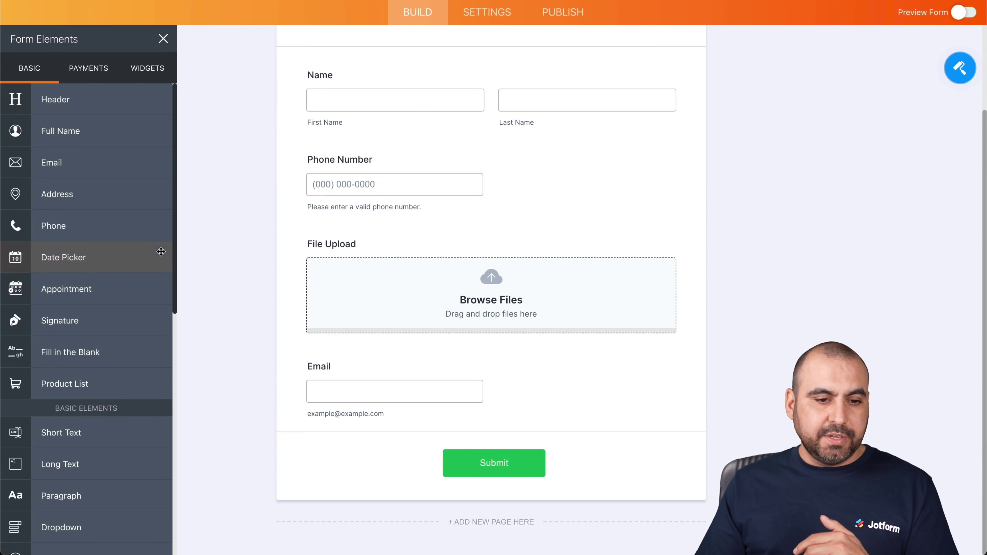
pyautogui.scroll(-1, 46, 486)
pyautogui.click(73, 404)
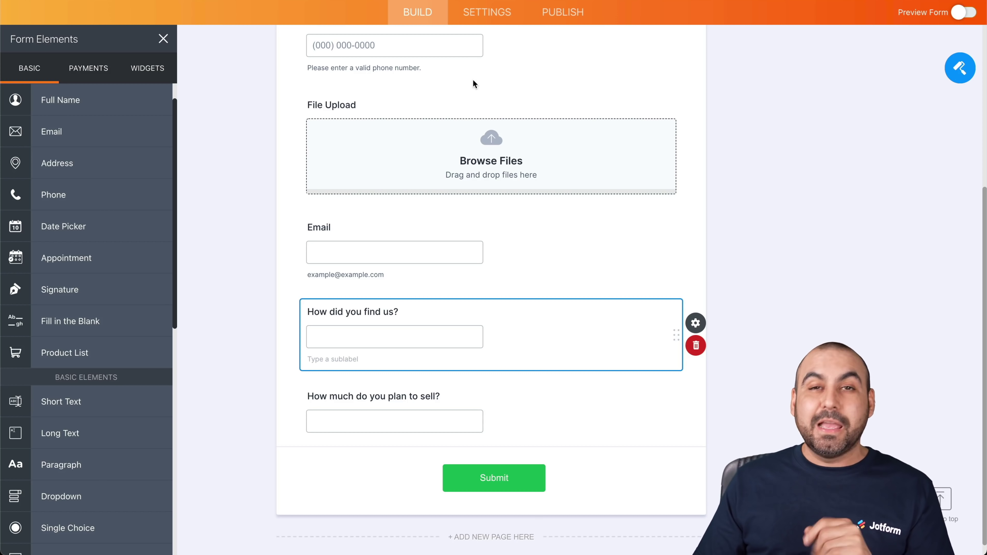
# Step: Open the form's Airtable integration and start a new table connection
pyautogui.click(499, 23)
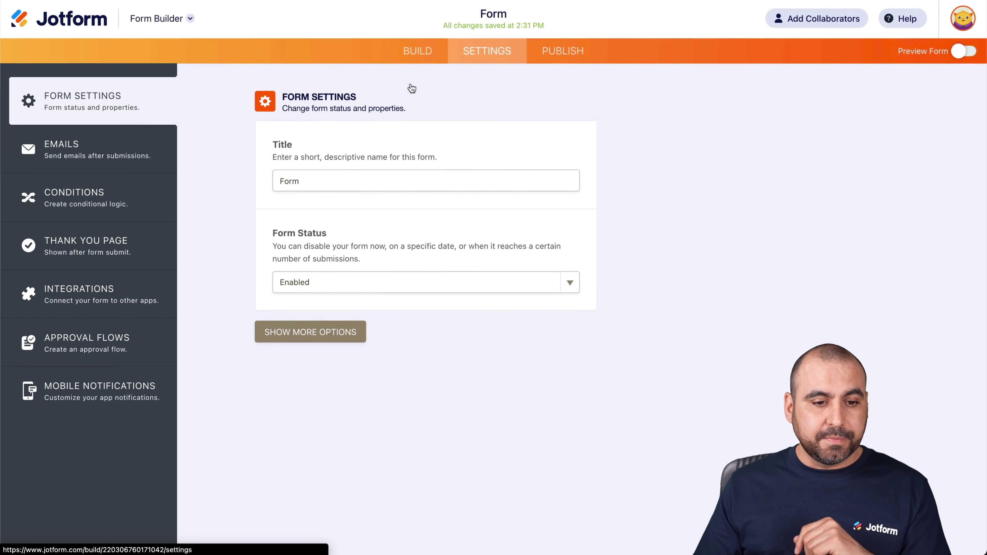
pyautogui.click(107, 293)
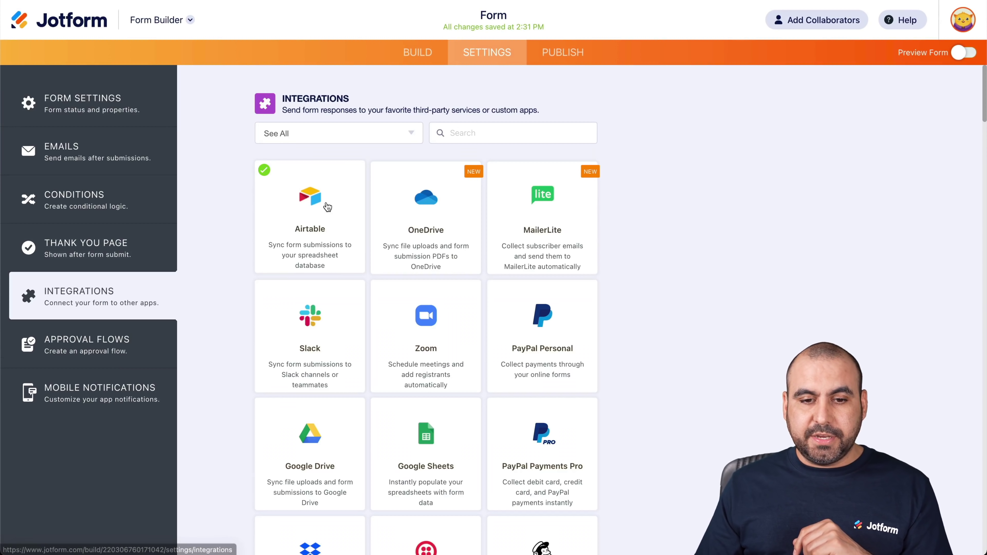
pyautogui.click(327, 207)
pyautogui.click(540, 328)
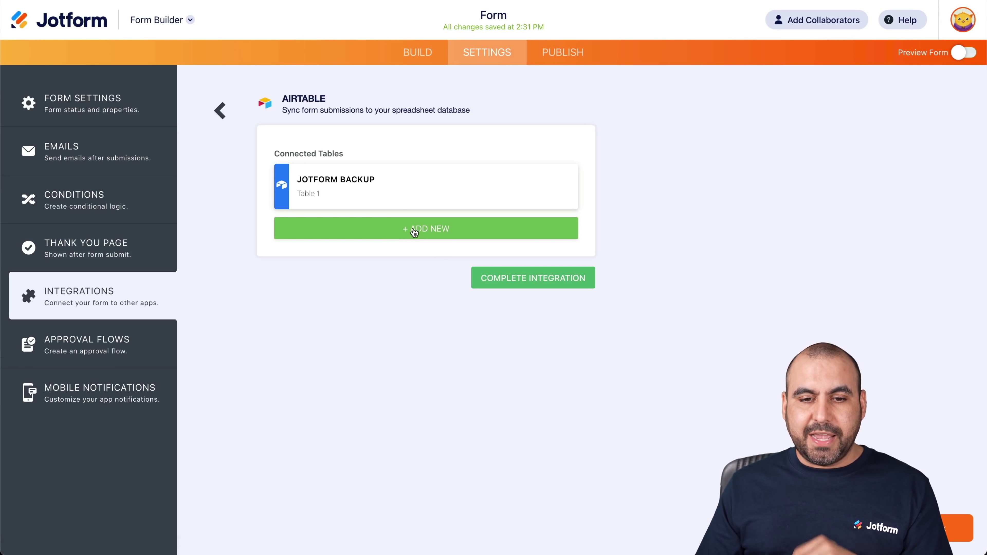
pyautogui.click(430, 230)
# Step: Select the jotform Backup base and its Survey table
pyautogui.click(377, 205)
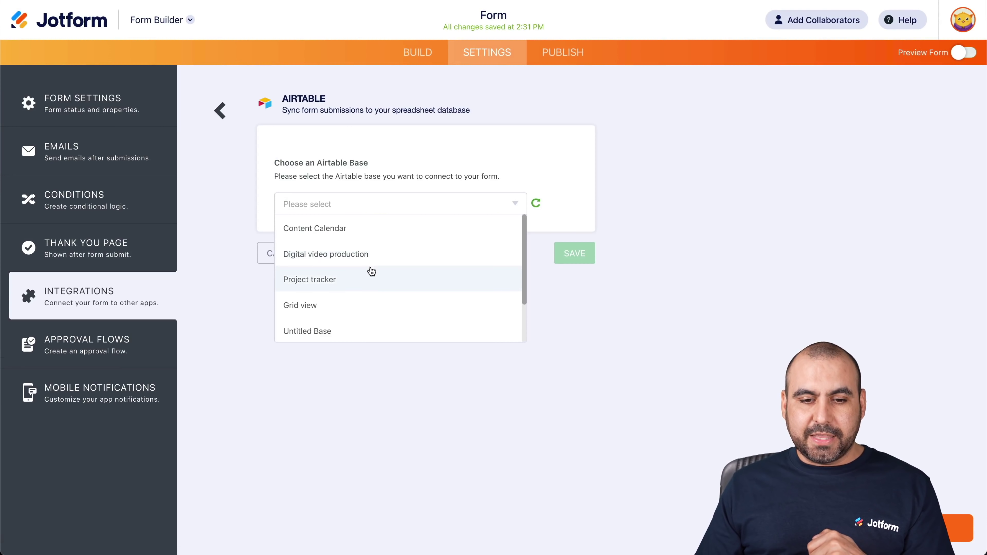
pyautogui.scroll(-2, 371, 271)
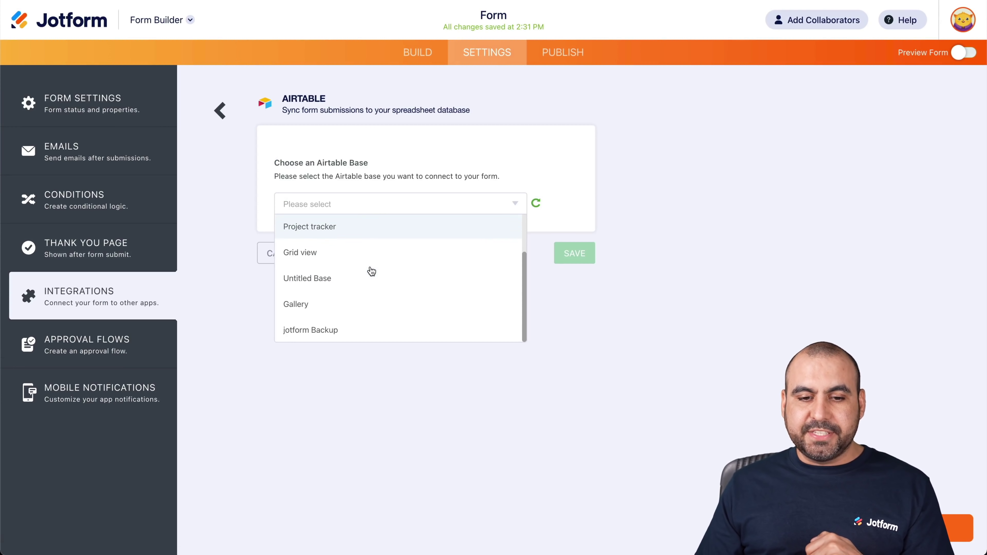
pyautogui.click(331, 331)
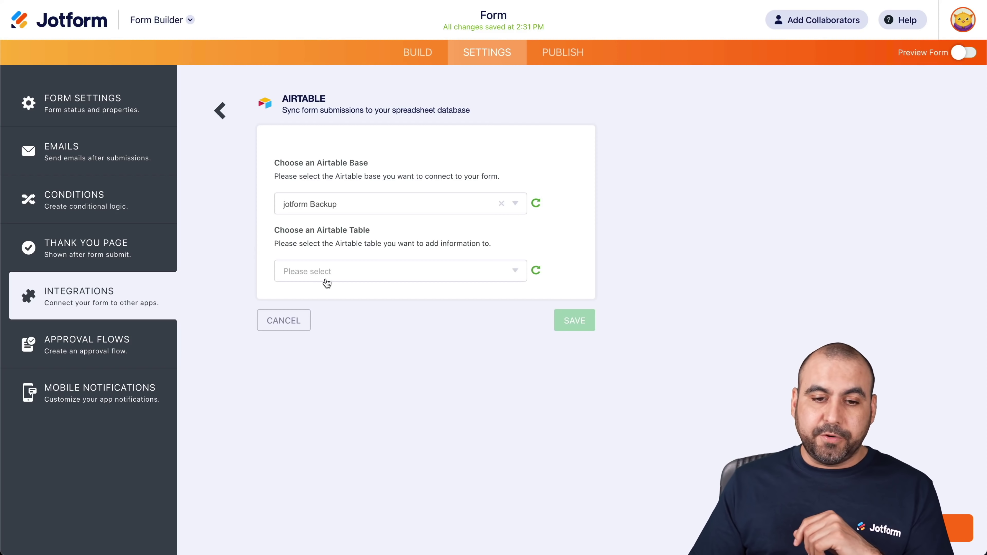
pyautogui.click(334, 278)
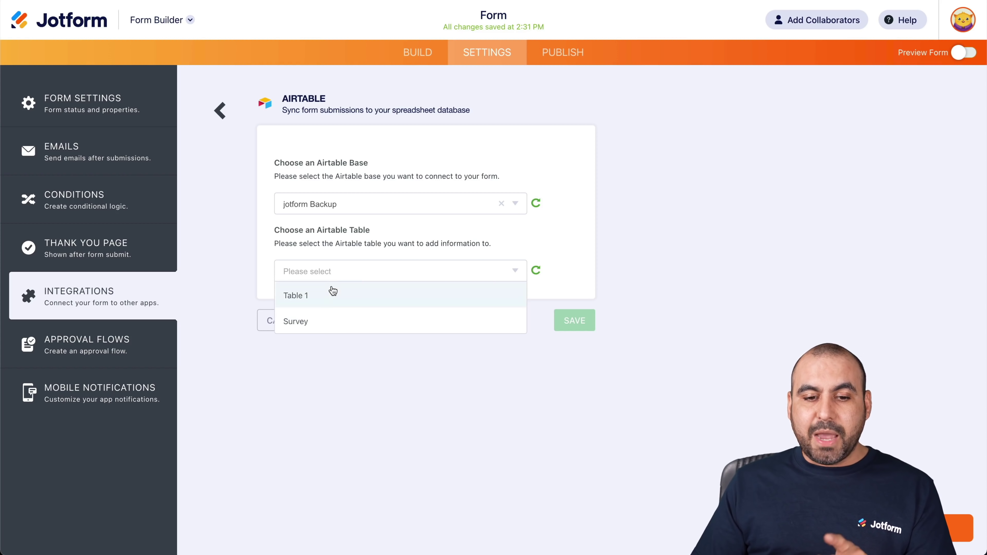
pyautogui.click(316, 327)
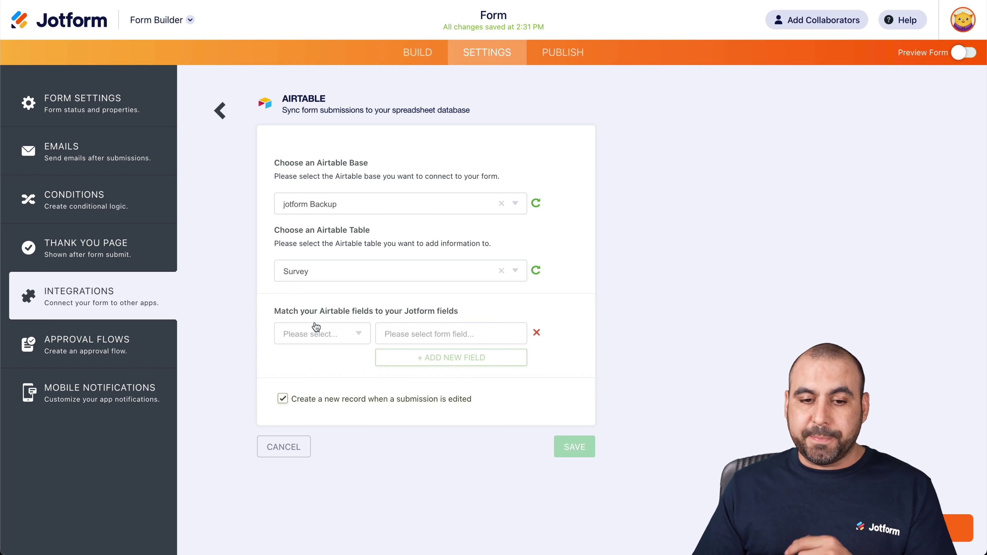
# Step: Map the Airtable field Question 1 to 'How did you find us?'
pyautogui.click(363, 339)
pyautogui.click(305, 377)
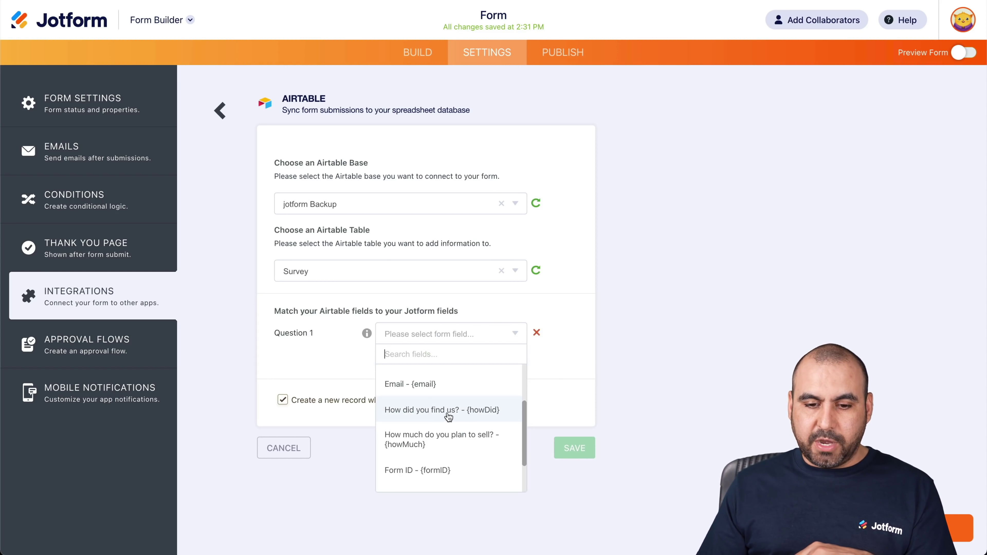
pyautogui.click(450, 415)
# Step: Add a row mapping Question 2 to 'How much do you plan to sell?' and save the integration
pyautogui.click(405, 354)
pyautogui.click(324, 362)
pyautogui.click(320, 406)
pyautogui.click(413, 369)
pyautogui.scroll(-3, 441, 466)
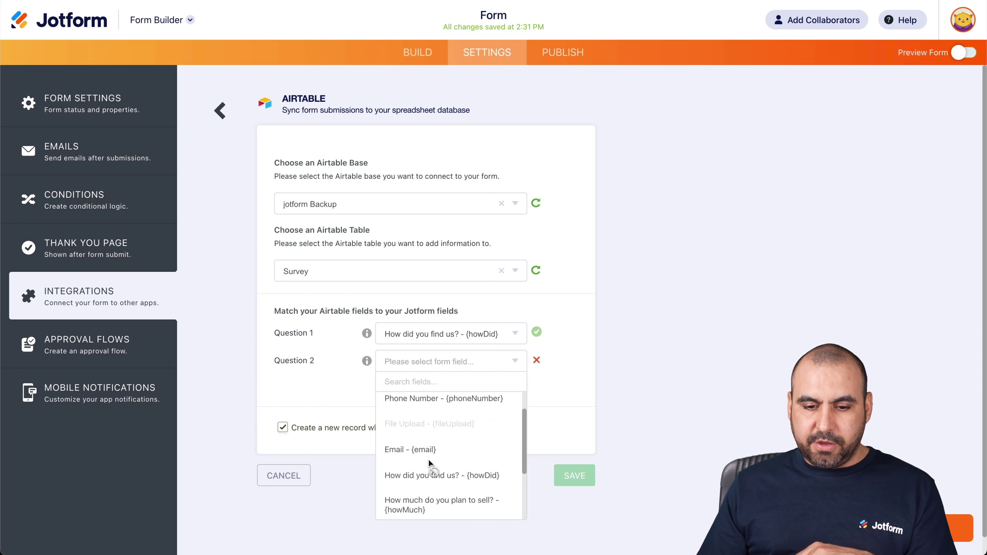
pyautogui.scroll(-1, 441, 467)
pyautogui.click(484, 462)
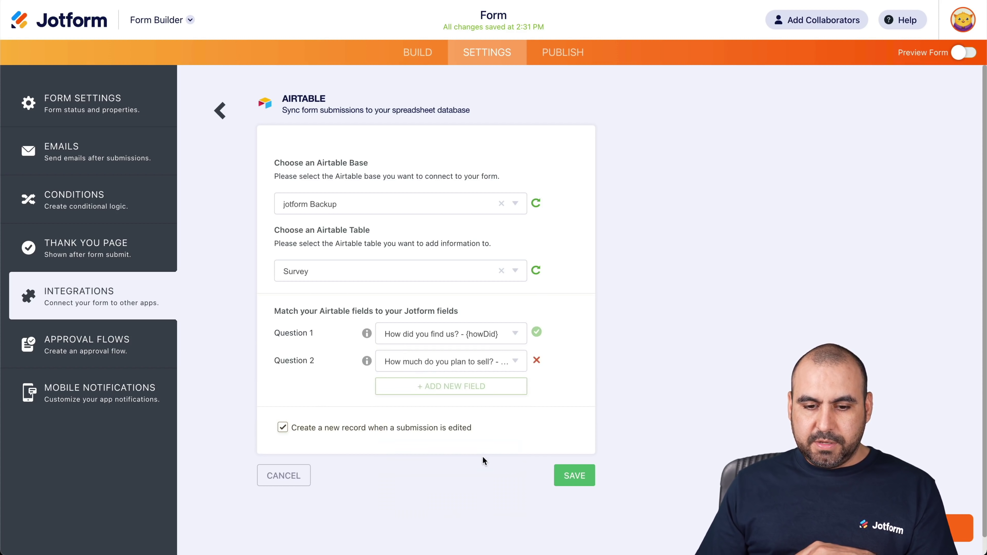
pyautogui.click(559, 477)
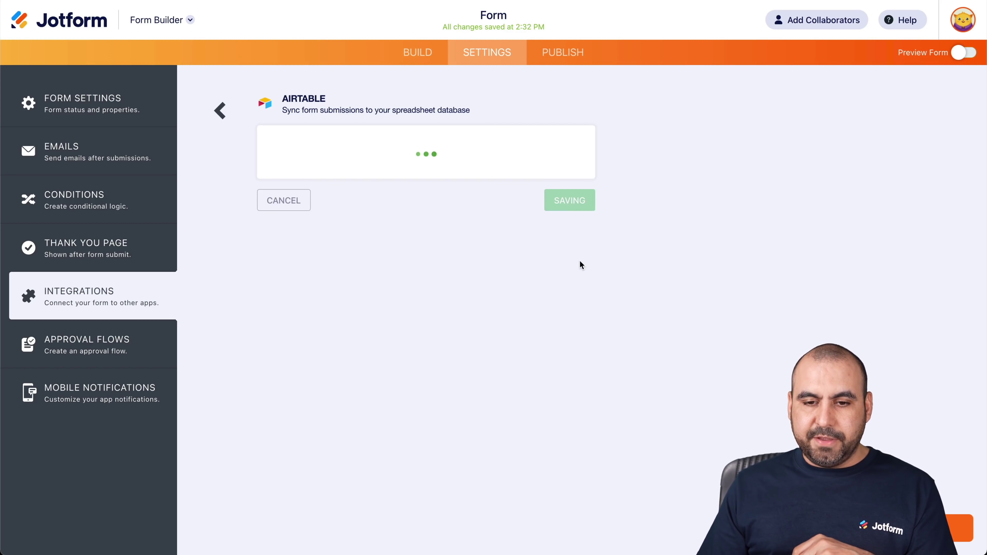
pyautogui.click(541, 328)
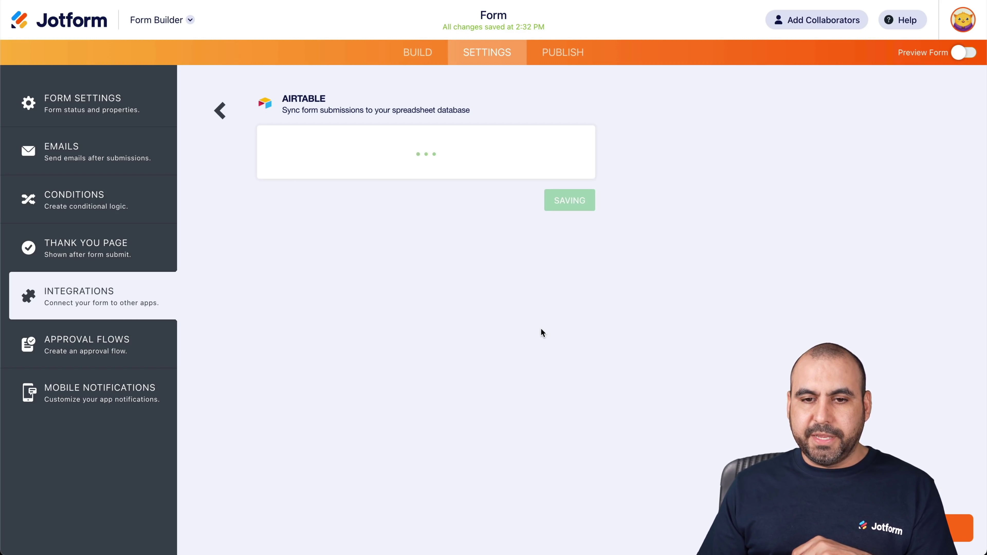